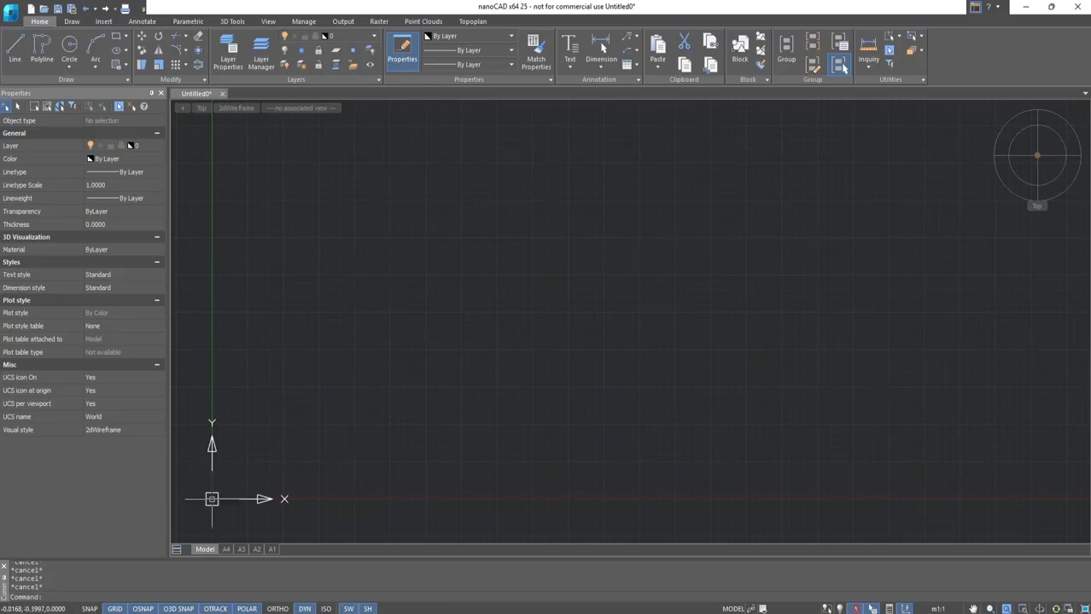
Create three new layers named RED, GREEN and BLUE.
left_click(227, 62)
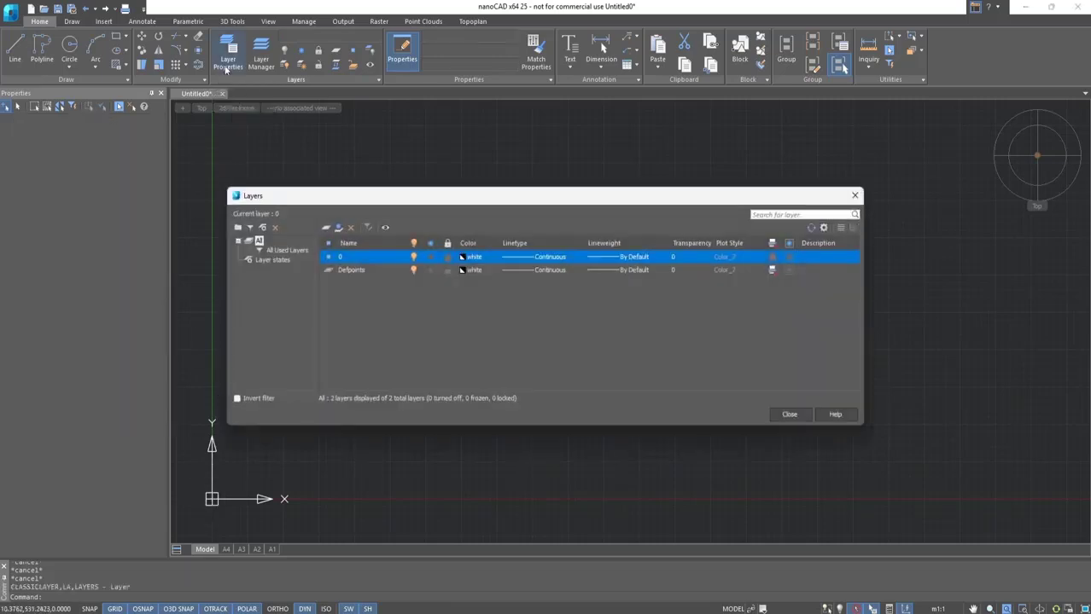
left_click(325, 229)
type("RED")
left_click(324, 229)
type("GREEN")
left_click(325, 229)
type("BLUE")
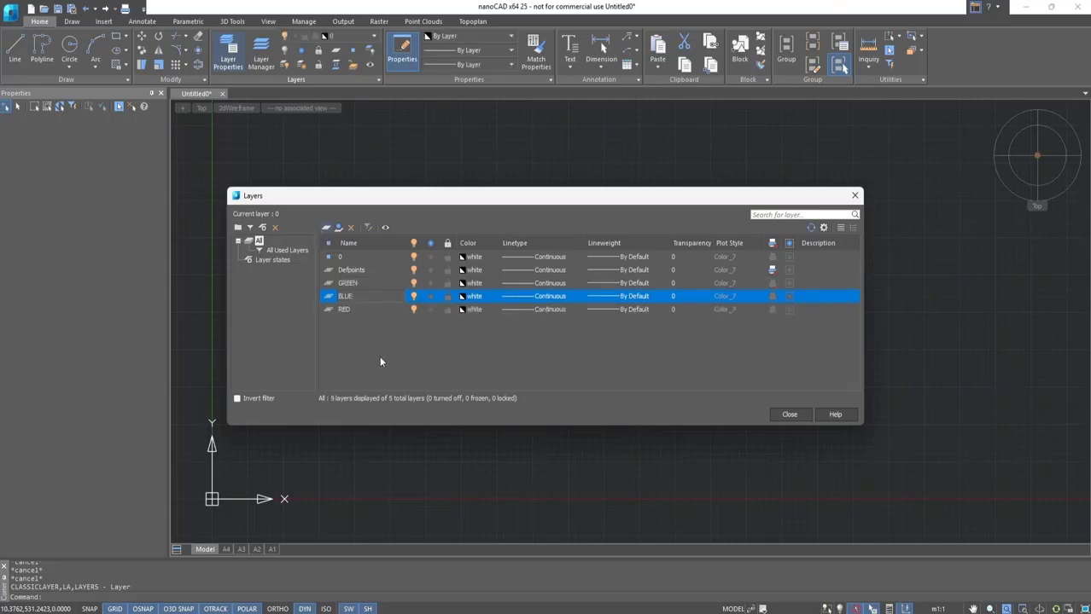
left_click(381, 361)
Set the layer colors to red for RED, blue for BLUE and green for GREEN.
left_click(472, 310)
left_click(472, 321)
left_click(473, 297)
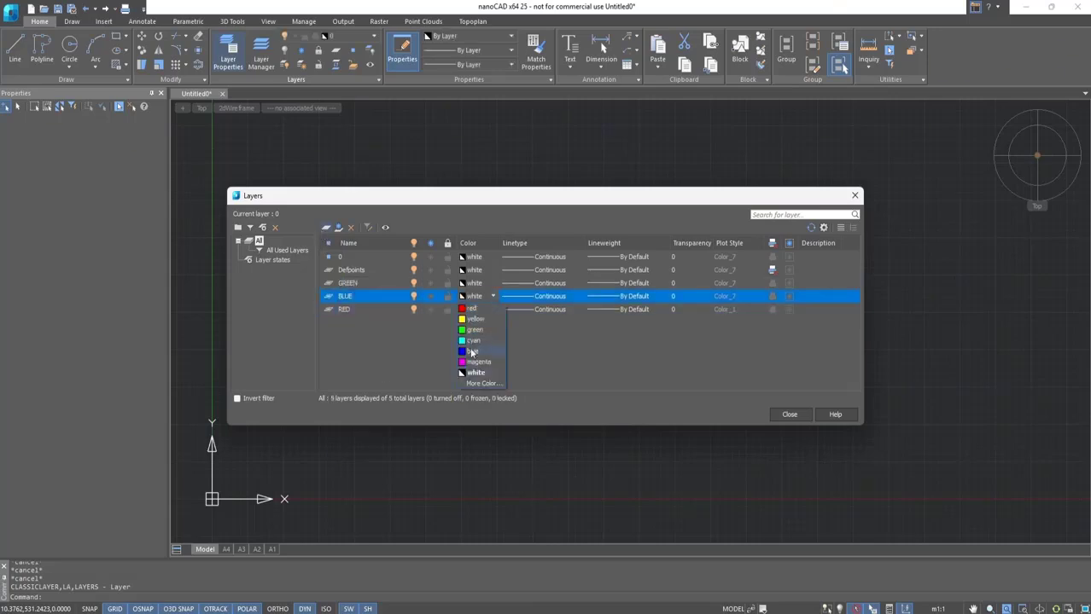
left_click(473, 351)
left_click(474, 284)
left_click(475, 316)
Assign the DASHDOT linetype to the RED layer, ZIGZAG to BLUE and DIVIDE2 to GREEN.
left_click(508, 311)
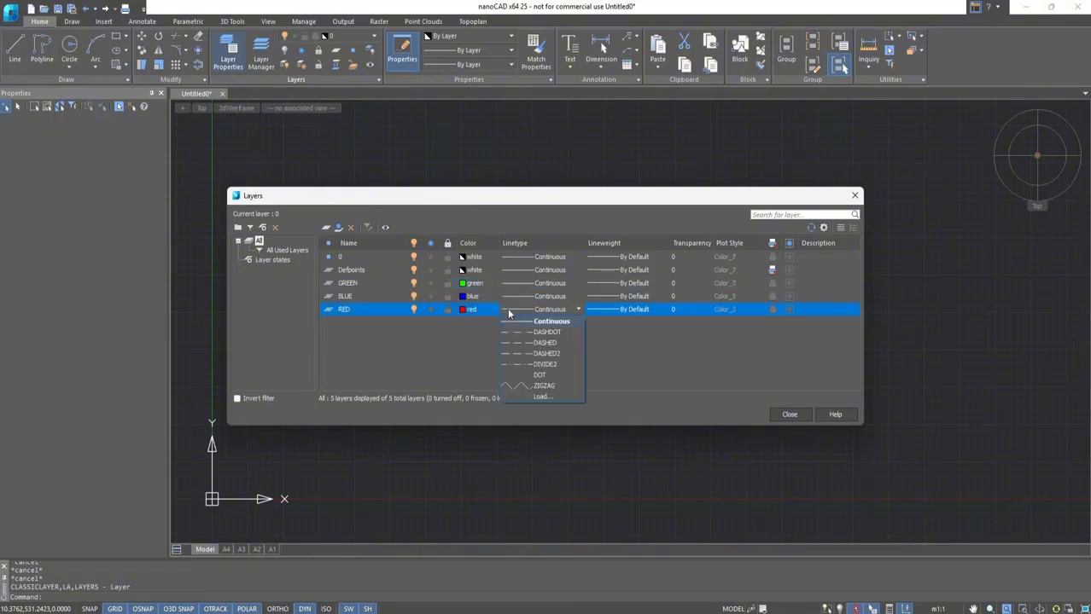
left_click(512, 331)
left_click(522, 300)
left_click(531, 372)
left_click(538, 285)
left_click(543, 327)
Set the lineweights to 0.20 mm for GREEN, 0.60 mm for BLUE and 1.00 mm for RED, and close the layer settings.
left_click(603, 284)
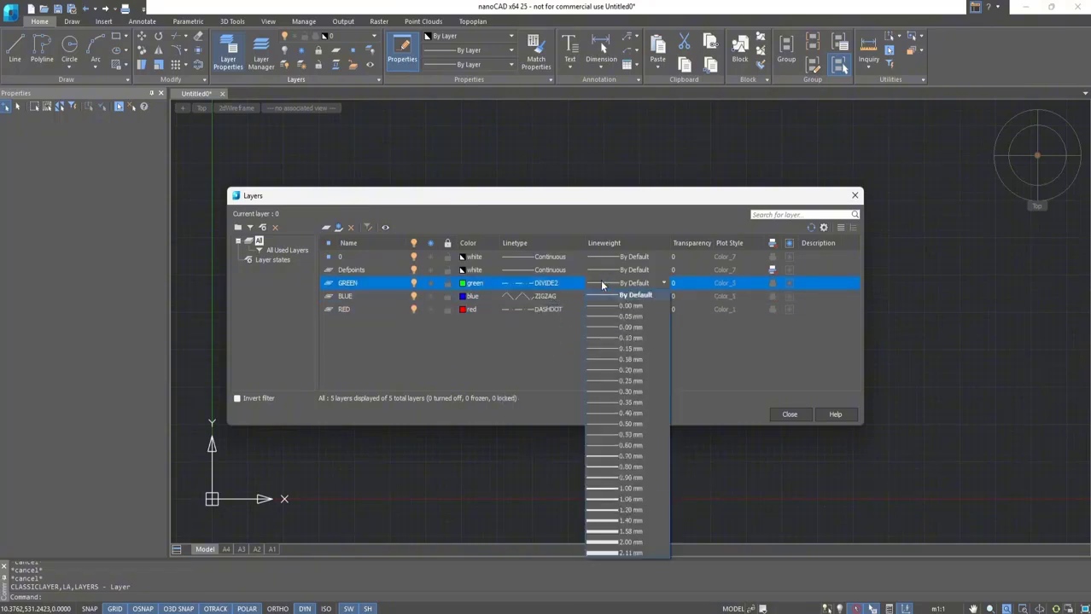
left_click(611, 370)
left_click(611, 296)
left_click(628, 471)
left_click(611, 309)
left_click(628, 512)
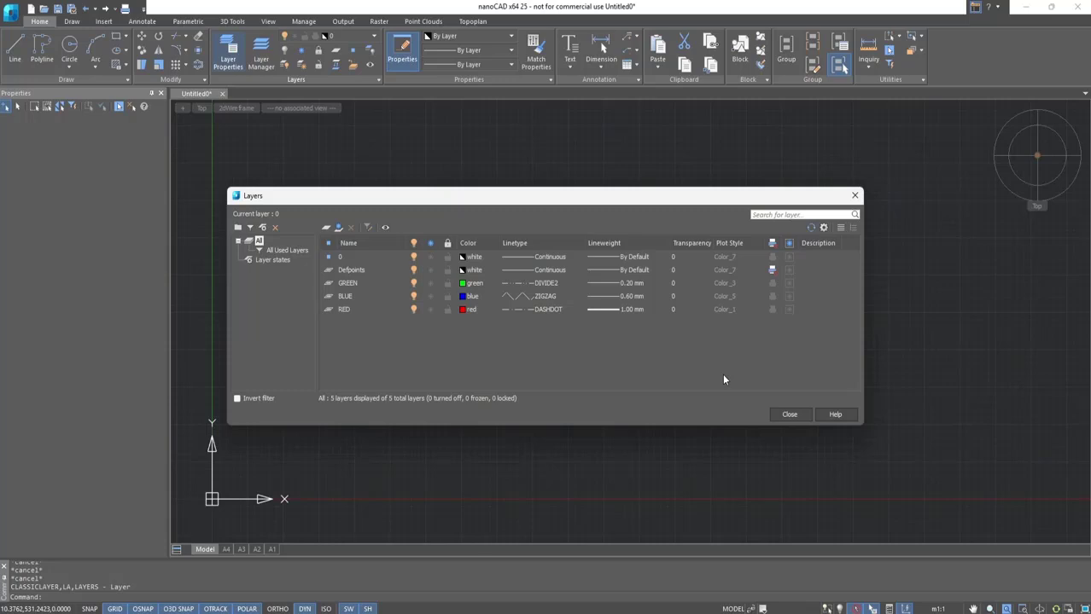
left_click(779, 418)
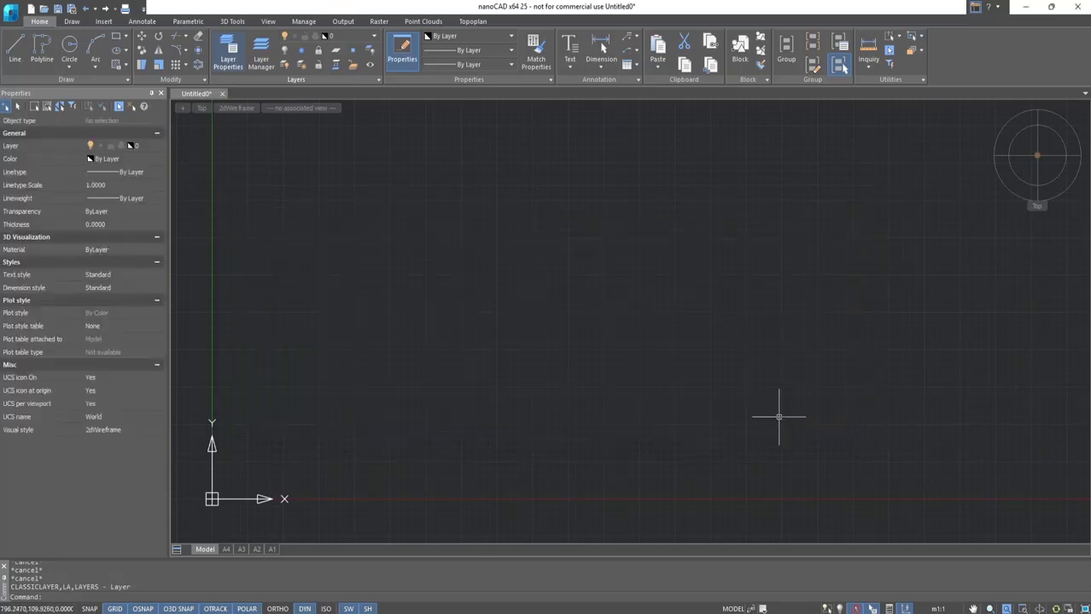
Make BLUE the current layer and draw a single-segment horizontal polyline on it in the empty drawing.
left_click(157, 147)
left_click(140, 166)
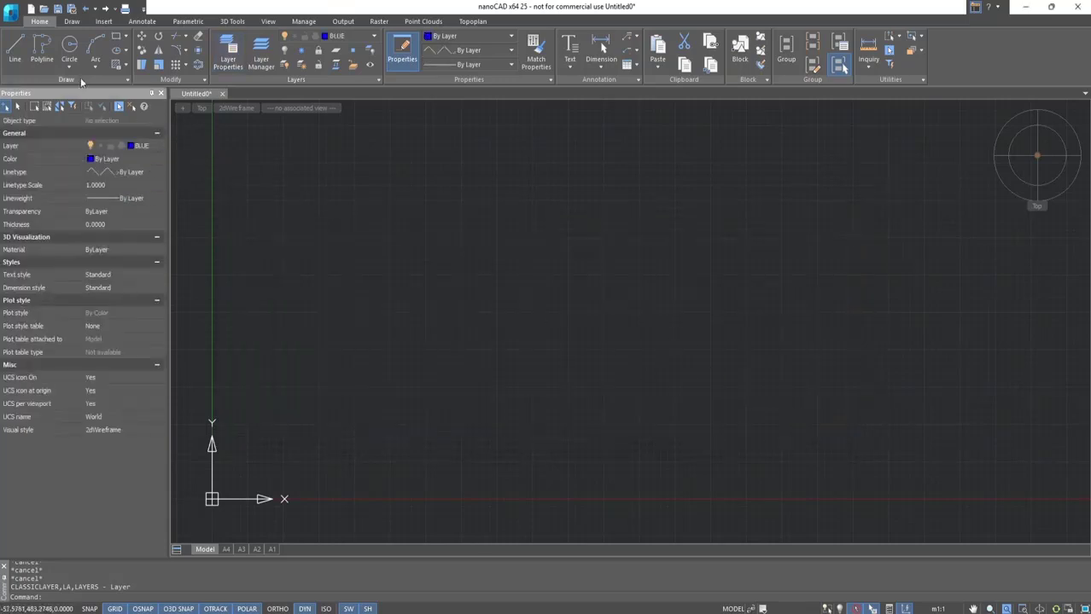
left_click(42, 52)
left_click(291, 219)
left_click(421, 219)
key("Escape")
scroll(339, 206, "up", 3)
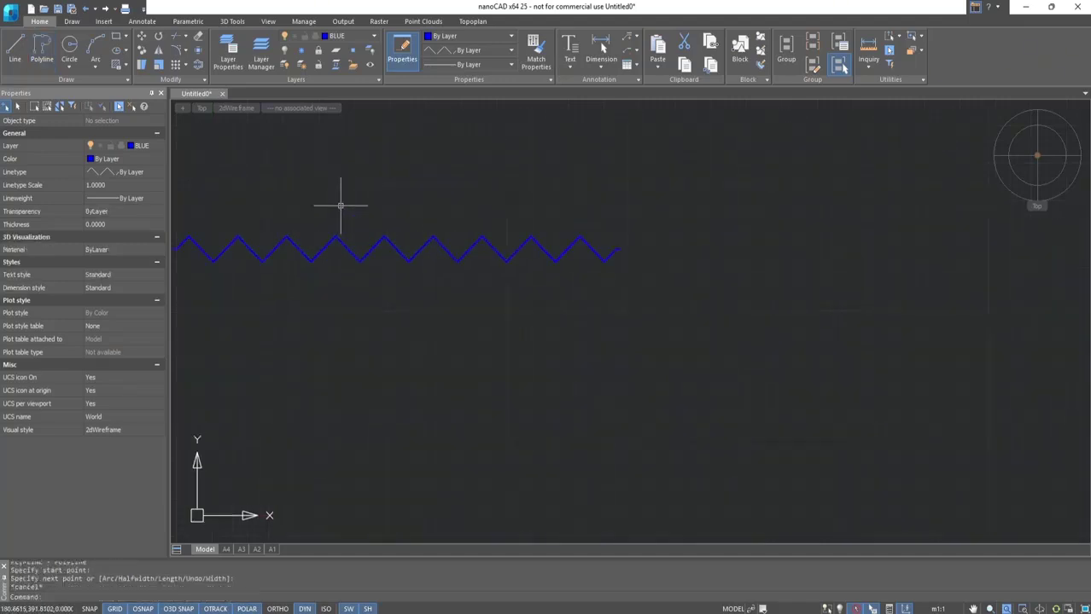
Make GREEN the current layer and draw a horizontal polyline of similar length just below the blue zigzag line.
scroll(340, 205, "down", 1)
middle_click_drag(192, 198, 352, 211)
left_click(150, 148)
left_click(144, 182)
left_click(42, 51)
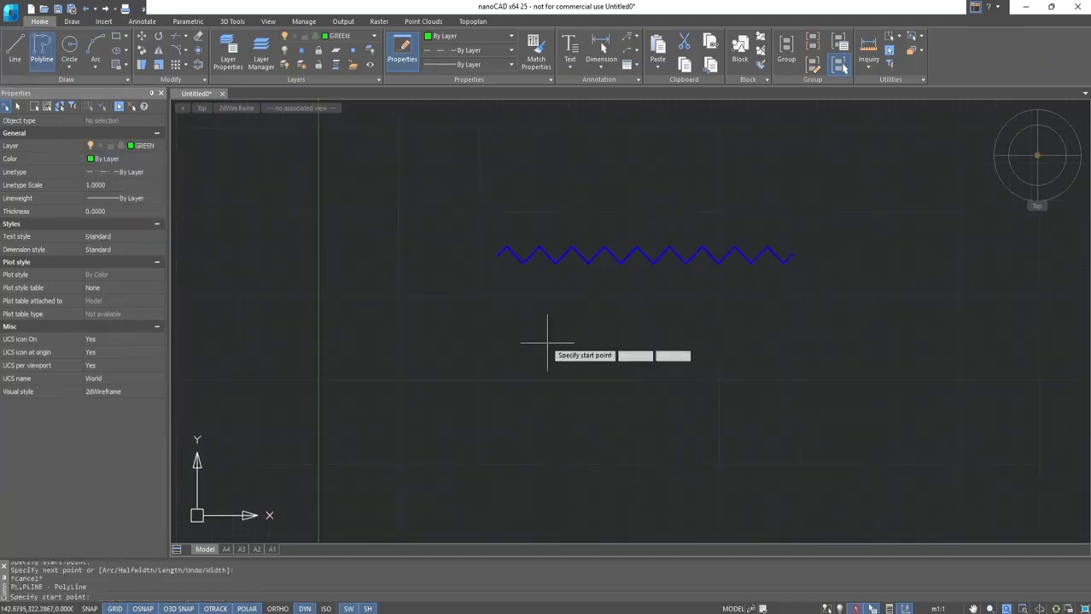
left_click(487, 299)
left_click(793, 299)
key("Escape")
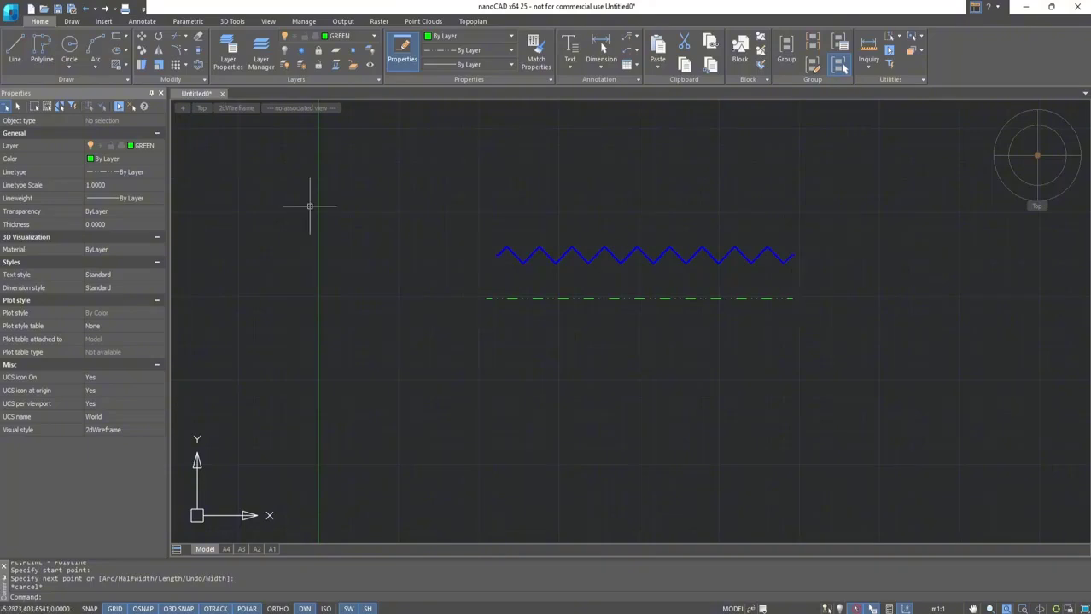
Make RED the current layer and draw a horizontal polyline of similar length below the green line.
left_click(140, 146)
left_click(139, 194)
left_click(42, 51)
left_click(487, 361)
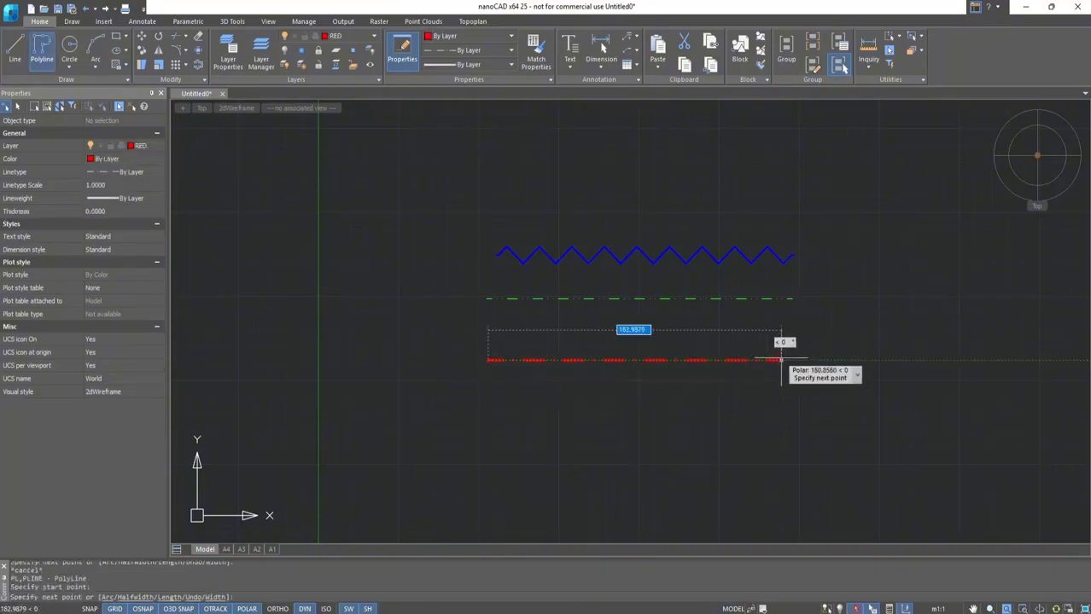
left_click(803, 360)
key("Escape")
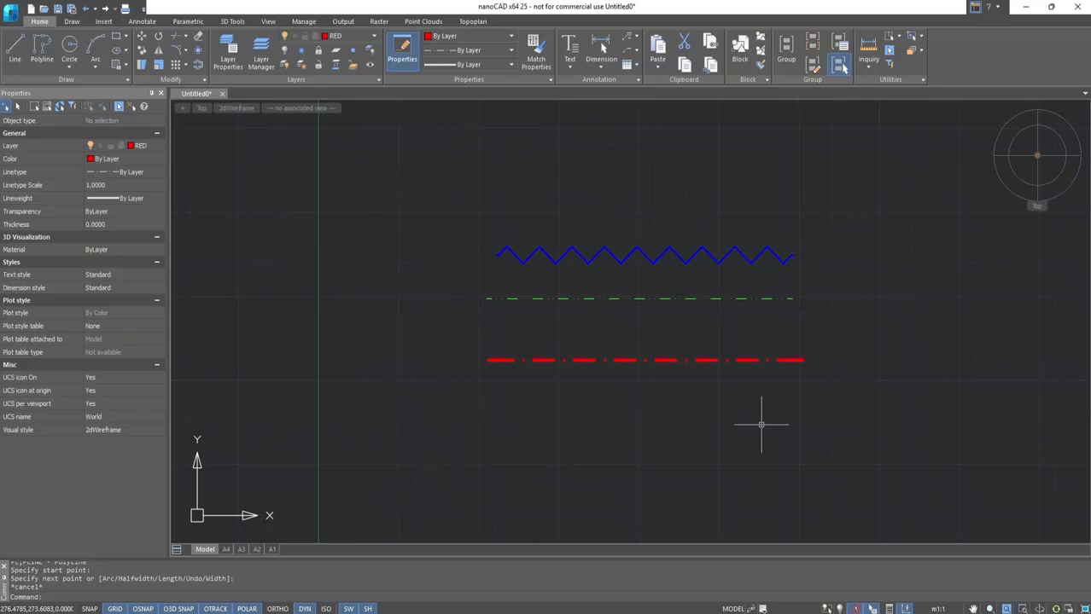
Create a new text style named MyStyle.
left_click(157, 23)
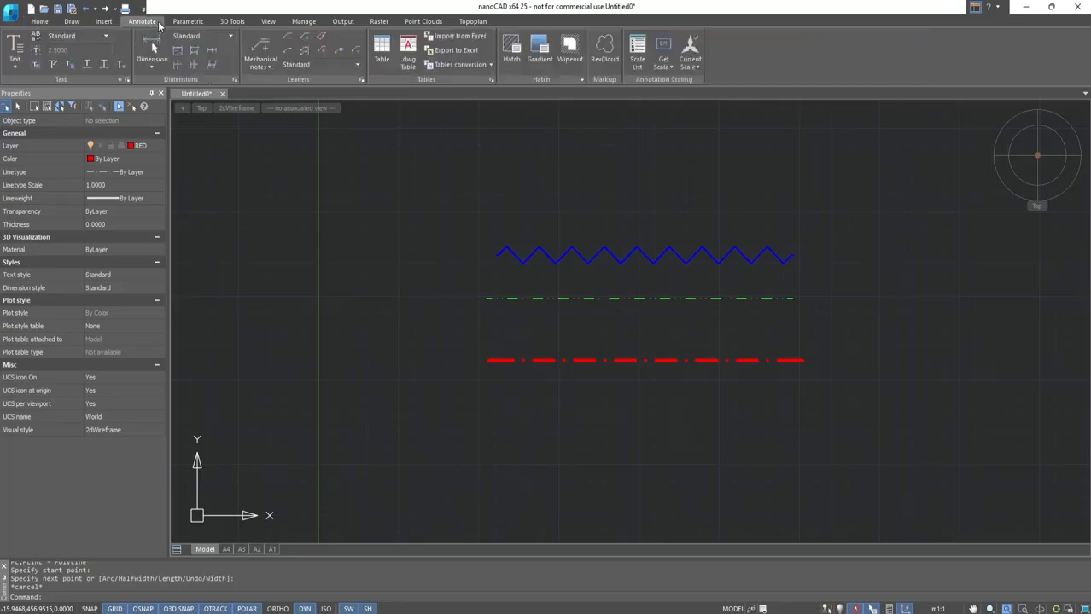
left_click(126, 80)
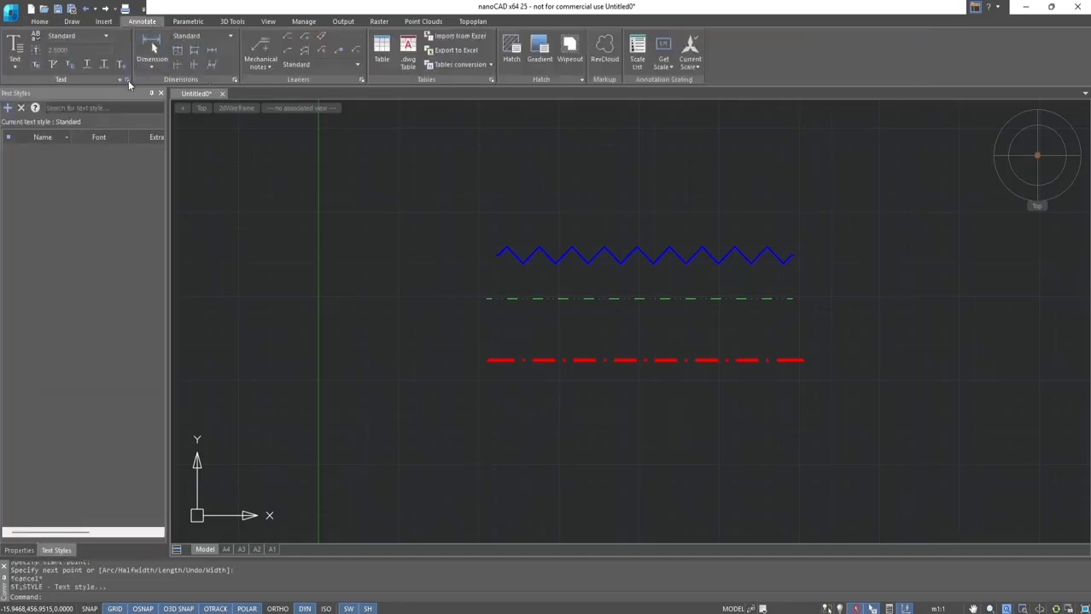
left_click(8, 108)
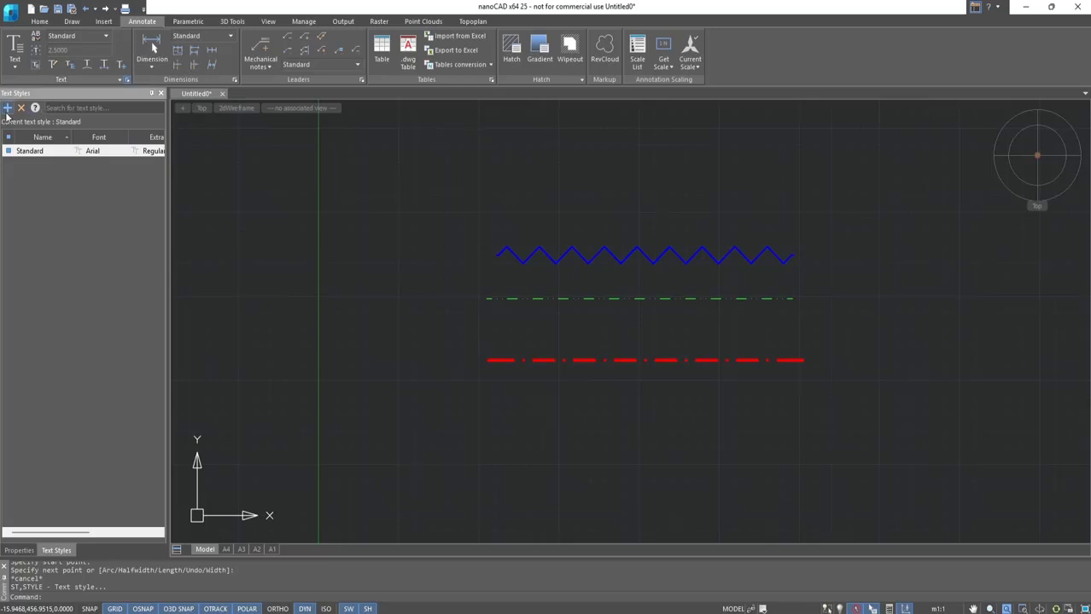
type("Me")
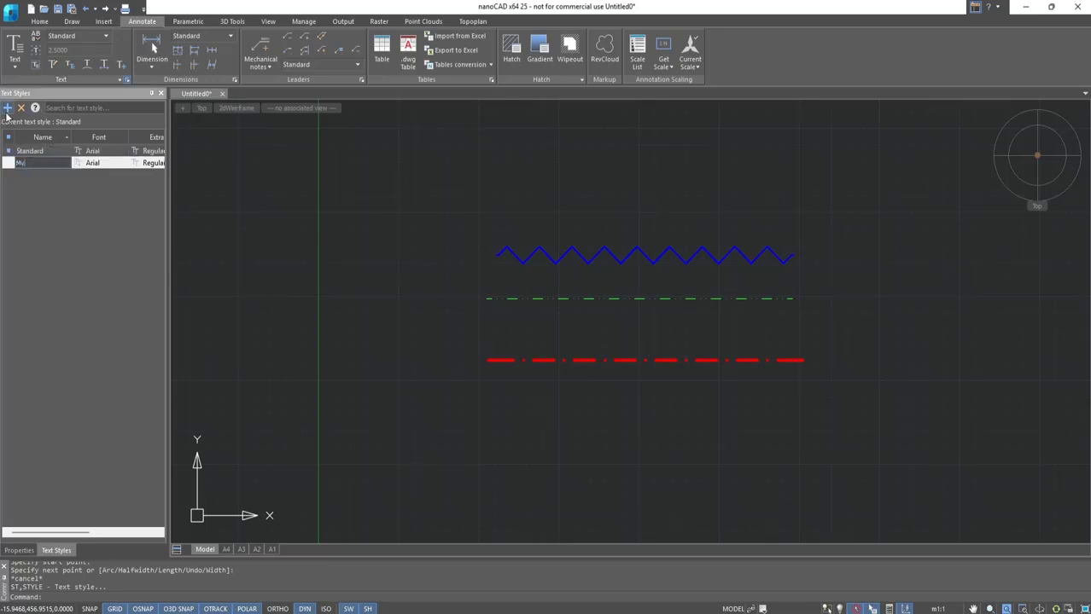
type("Style")
key("Return")
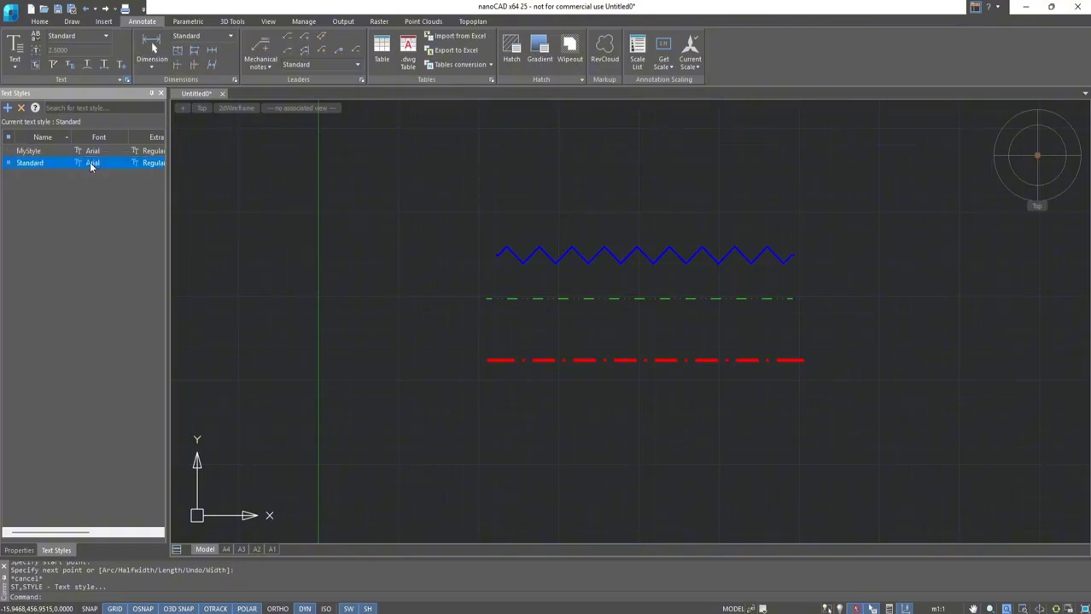
Change the Standard text style's font to Open Sans with the Bold variant.
left_click(92, 163)
scroll(99, 201, "down", 20)
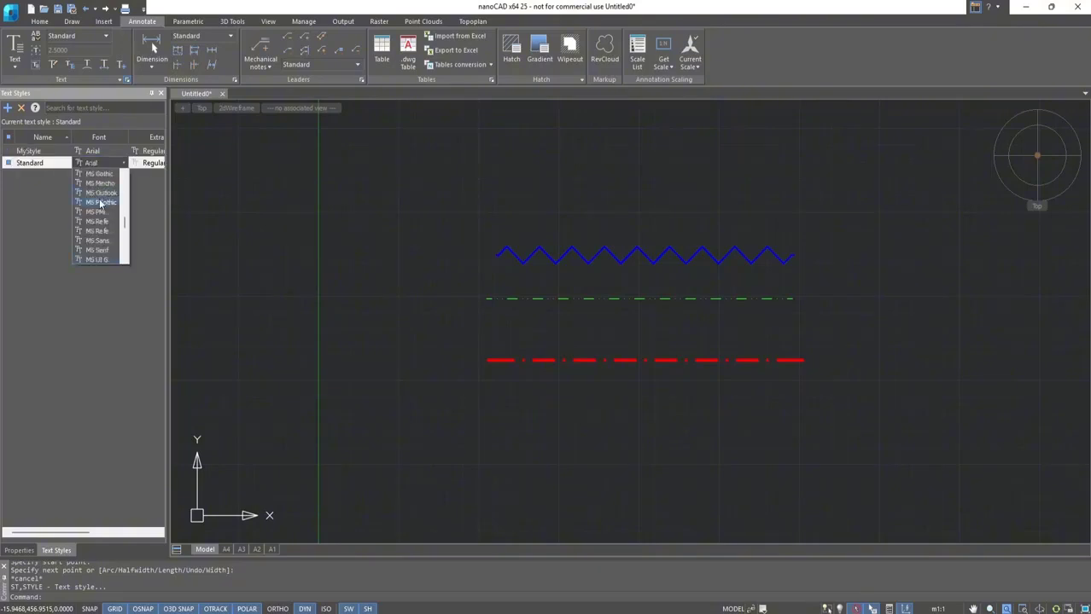
left_click(107, 231)
left_click(150, 162)
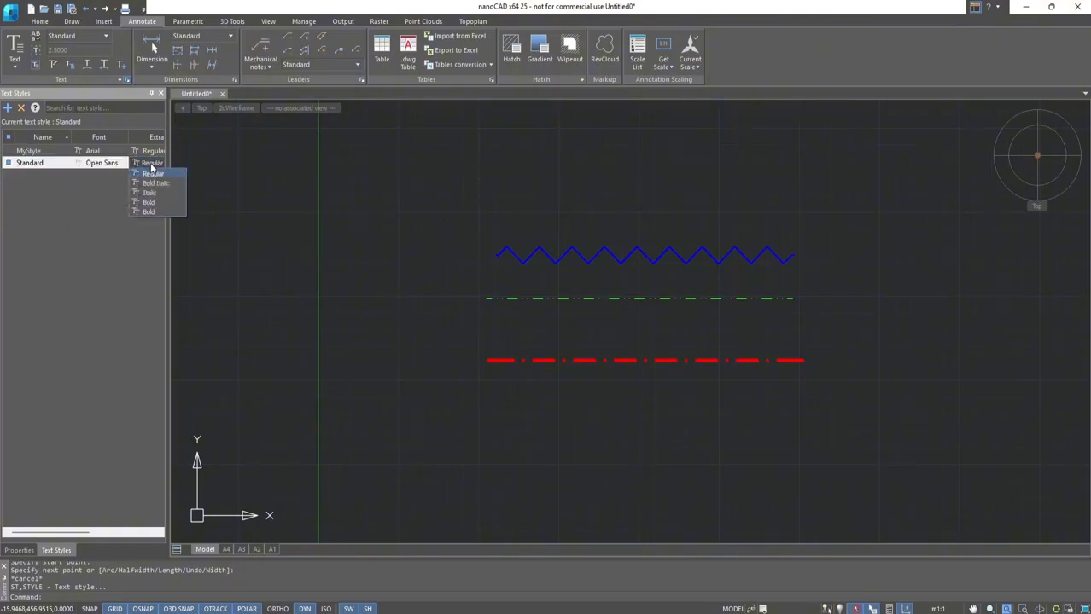
left_click(146, 209)
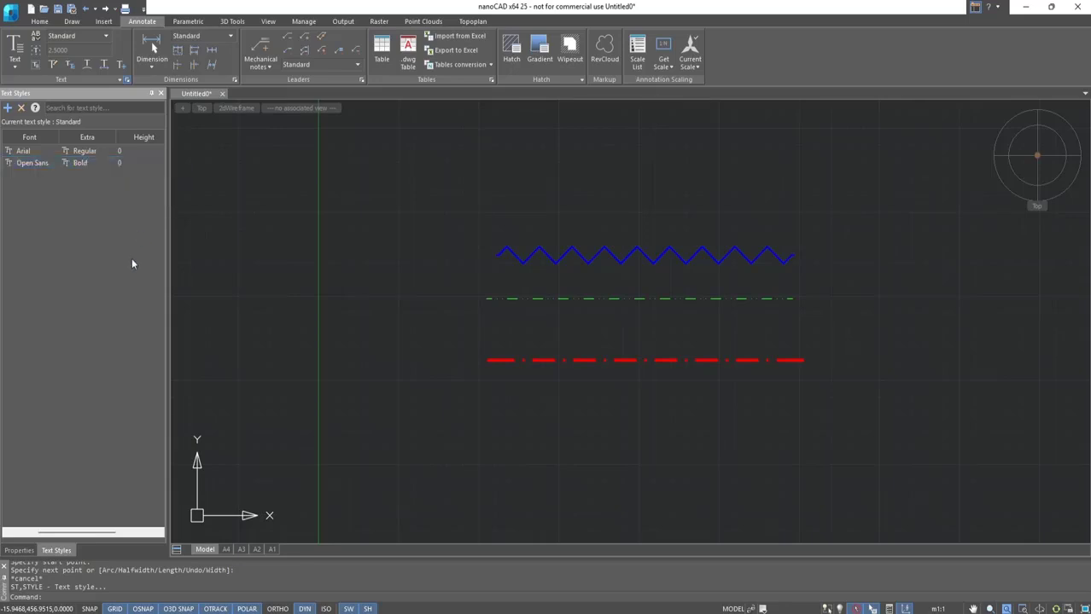
Add the multiline text "TEST TEST TEST" in the Standard style just below the start of the red line.
left_click(14, 47)
left_click(500, 391)
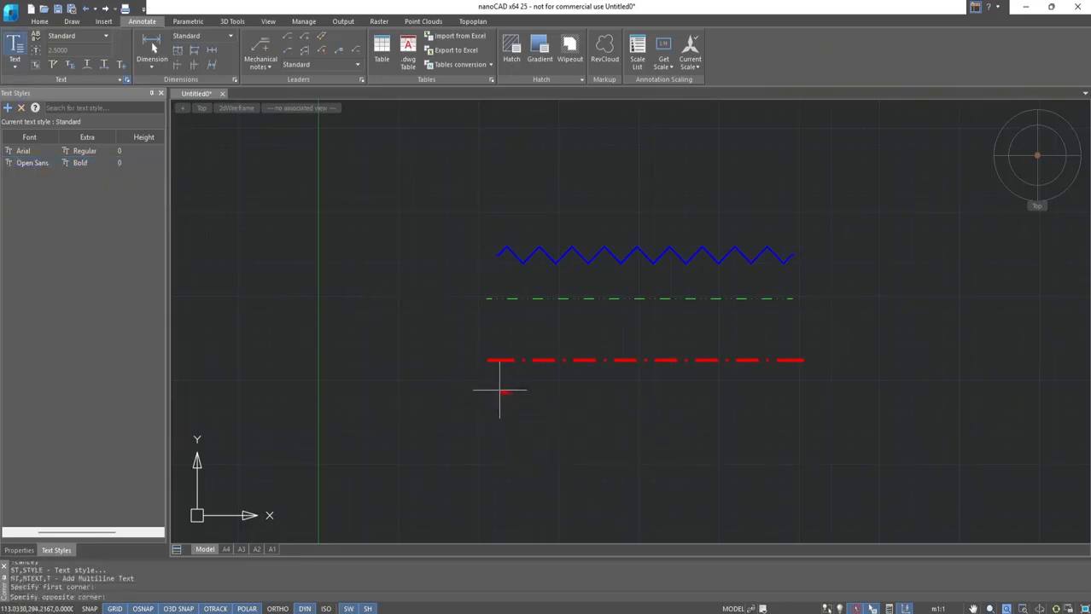
left_click(617, 436)
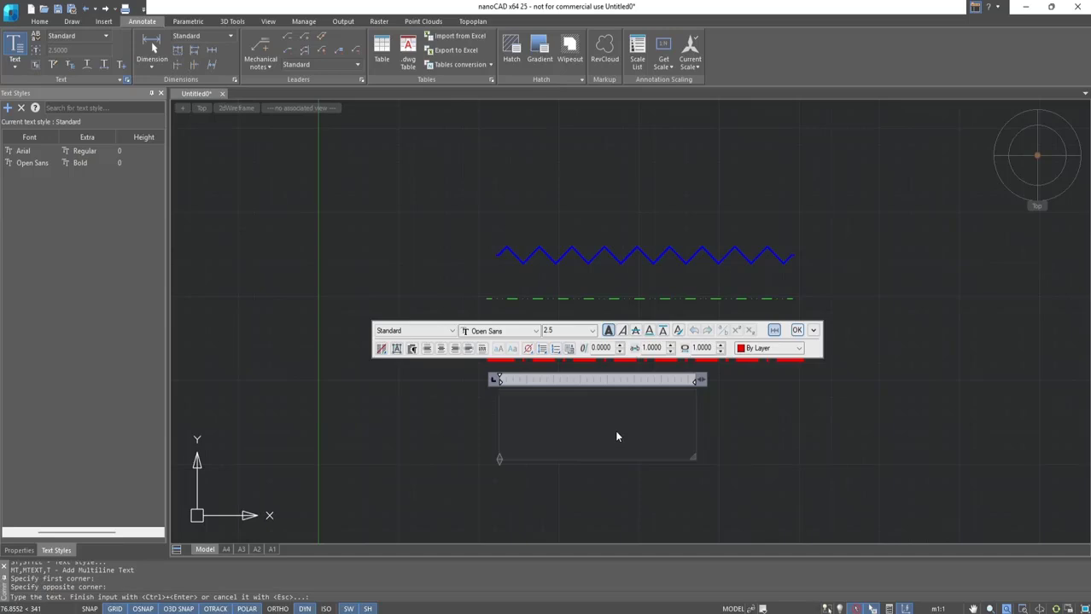
type("TEST TEST TES")
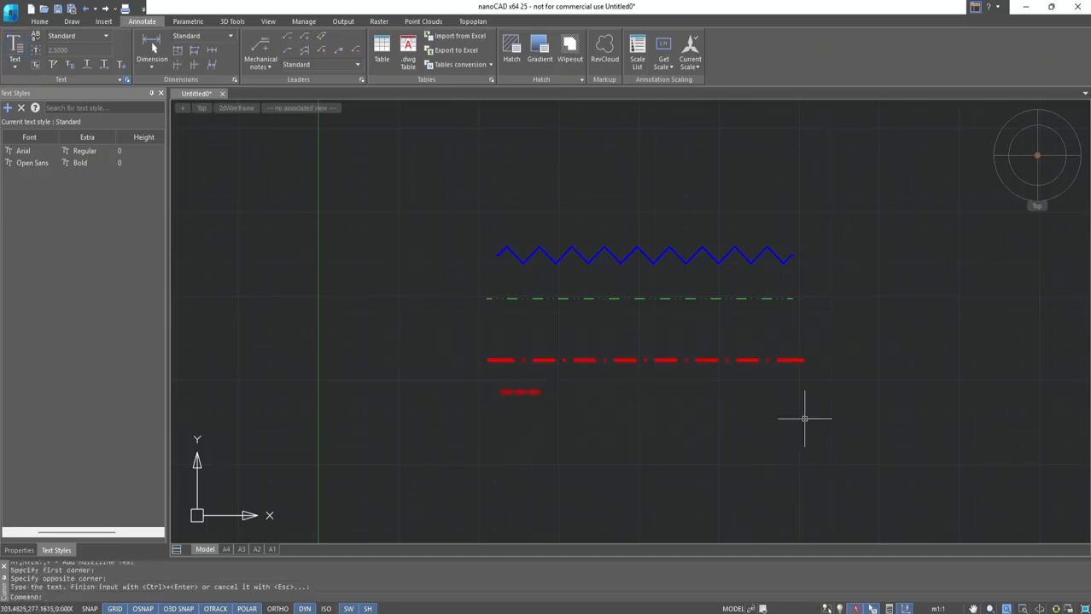
left_click(806, 420)
scroll(554, 423, "up", 3)
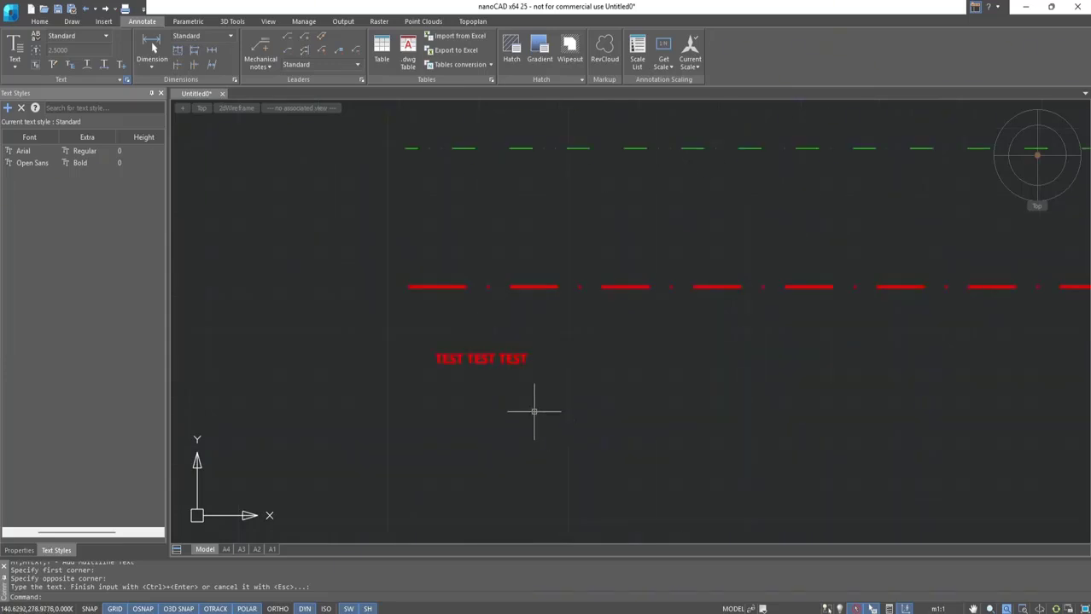
scroll(531, 413, "down", 3)
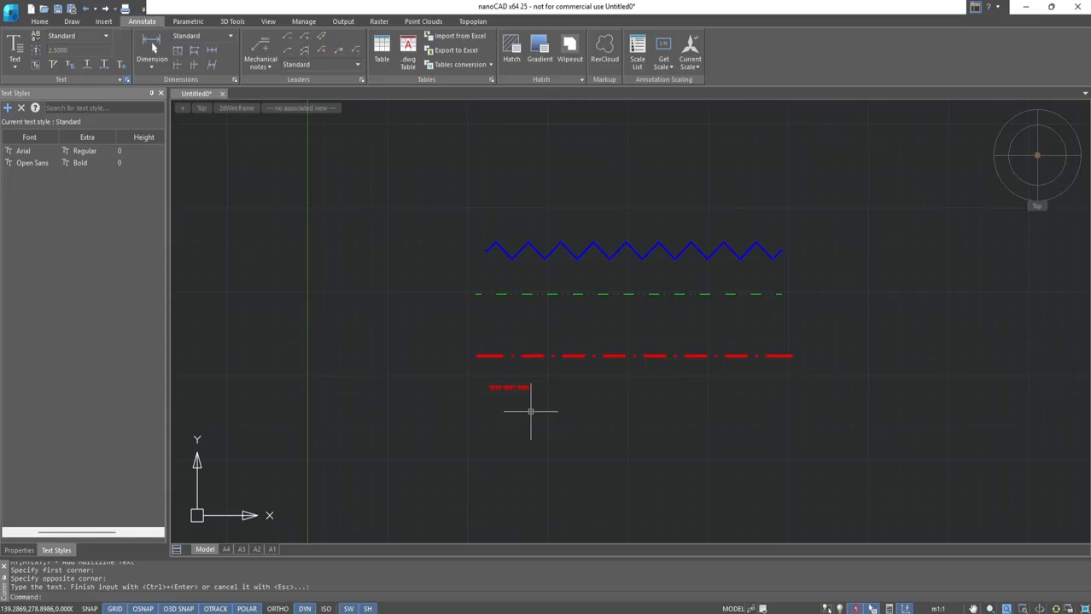
Modify the Standard dimension style to use Architectural tick for the first and second arrowheads.
left_click(234, 79)
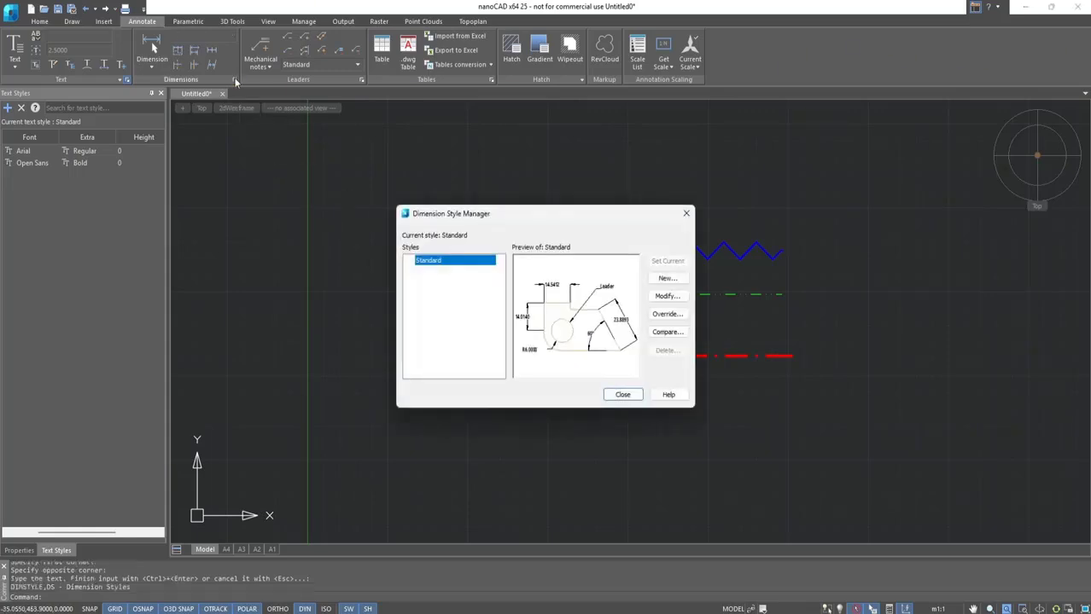
left_click(655, 297)
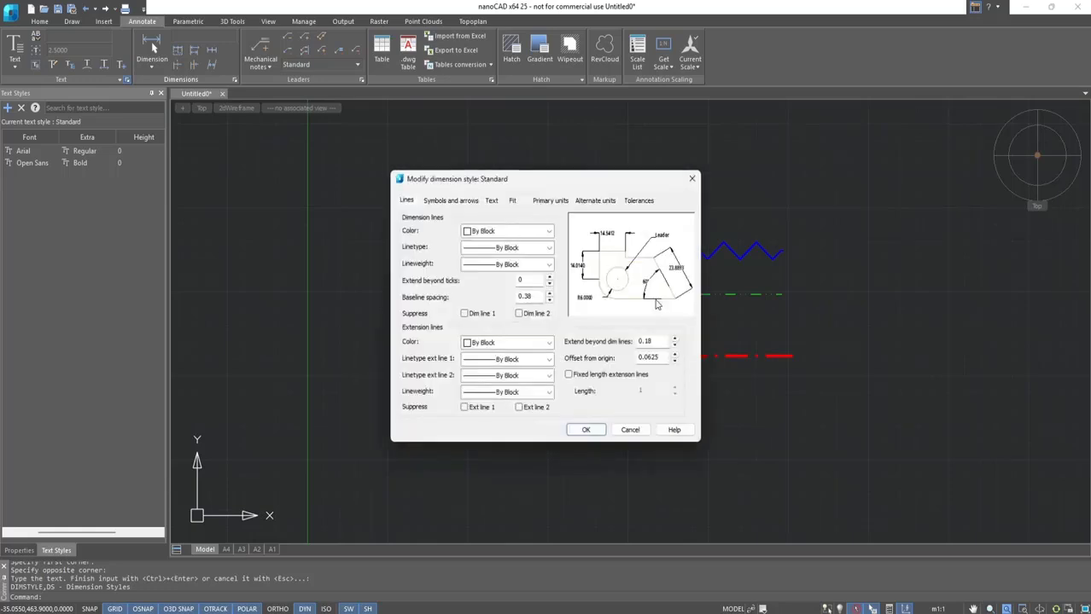
left_click(452, 202)
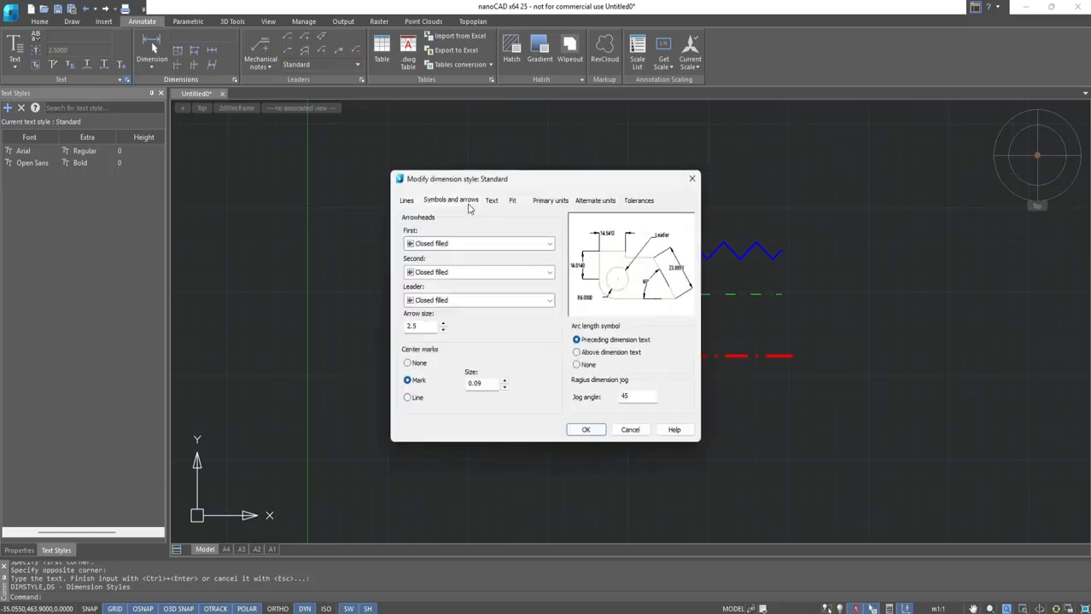
left_click(491, 244)
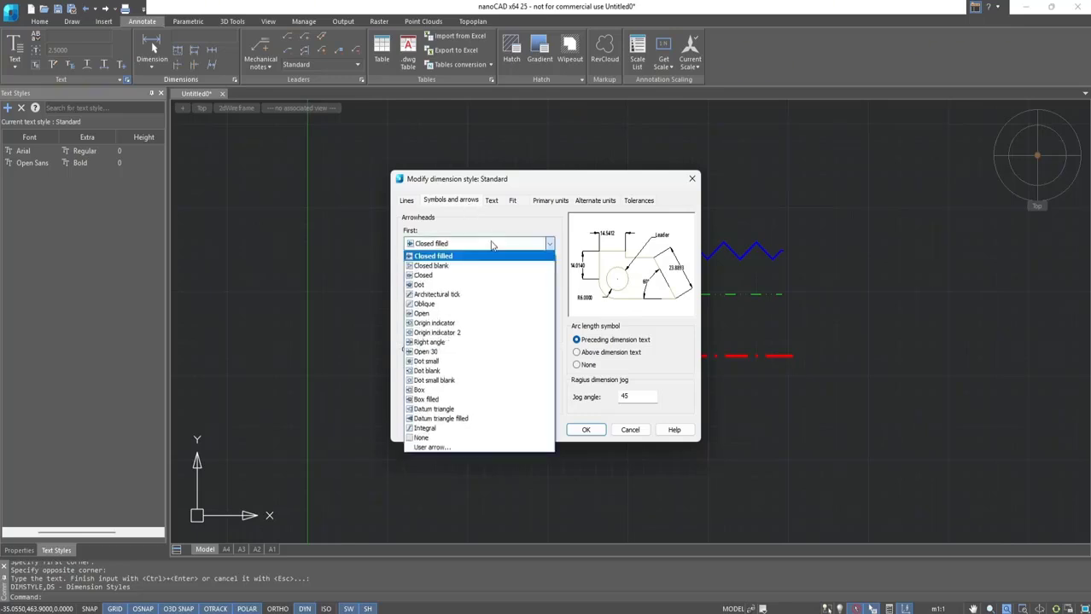
left_click(476, 296)
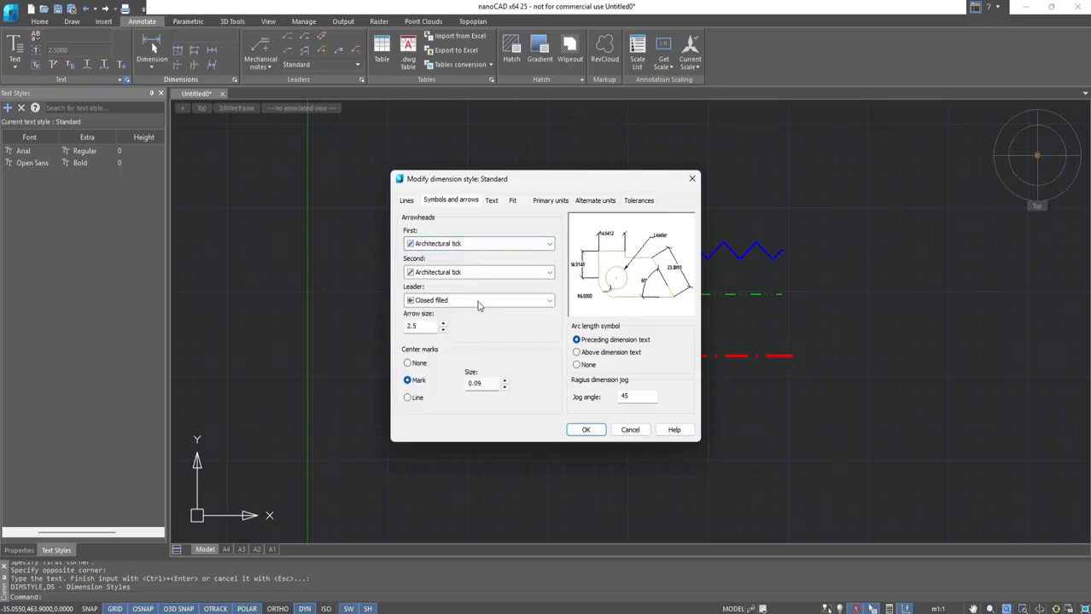
Set the dimension style's leader arrowhead to Integral and the arrow size to 10.
left_click(478, 301)
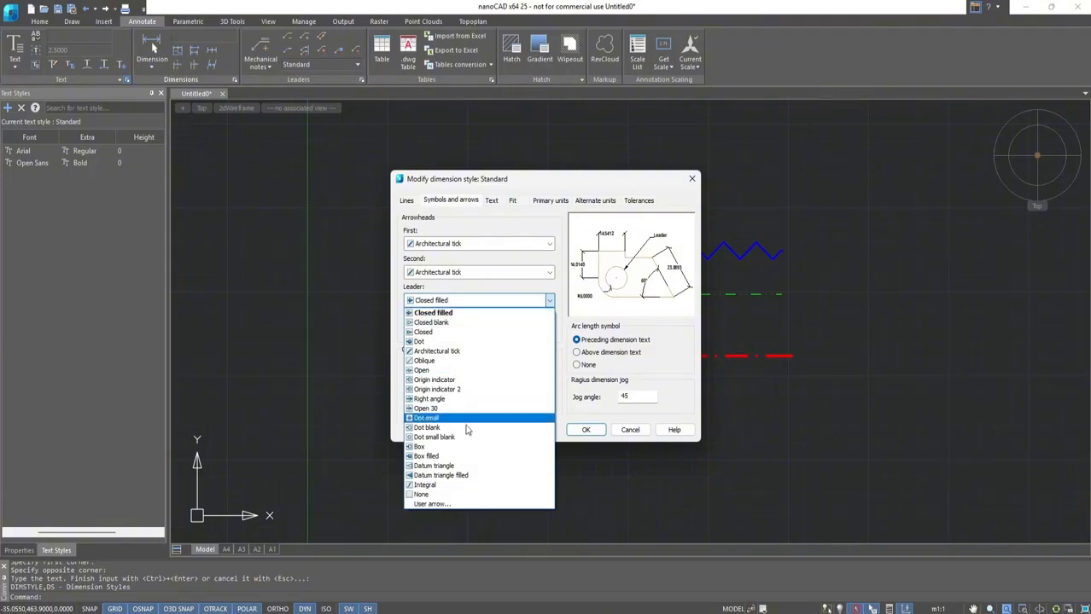
left_click(451, 484)
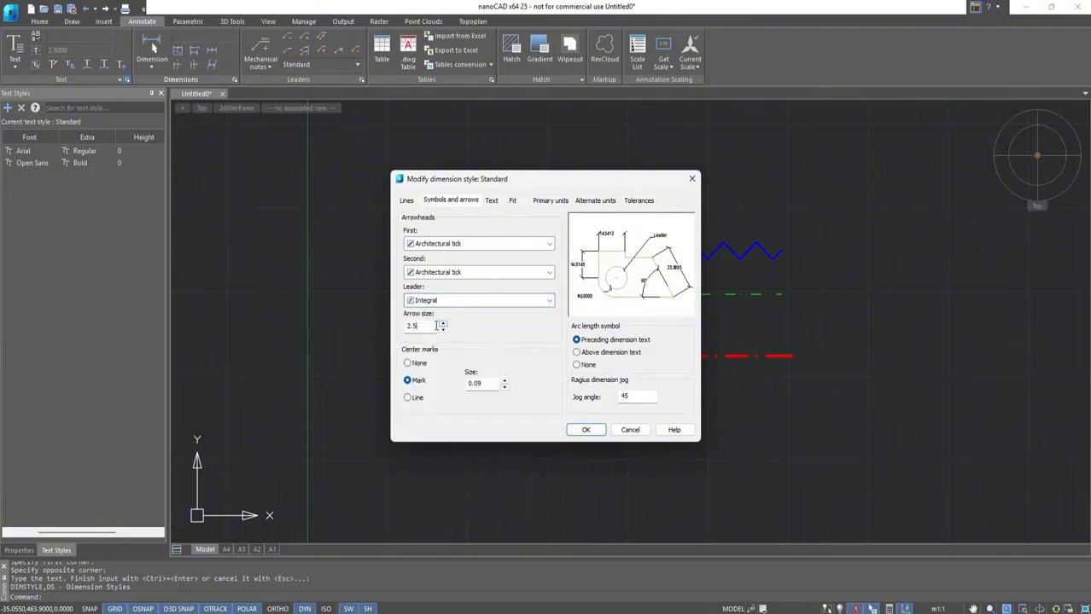
double_click(413, 326)
type("1")
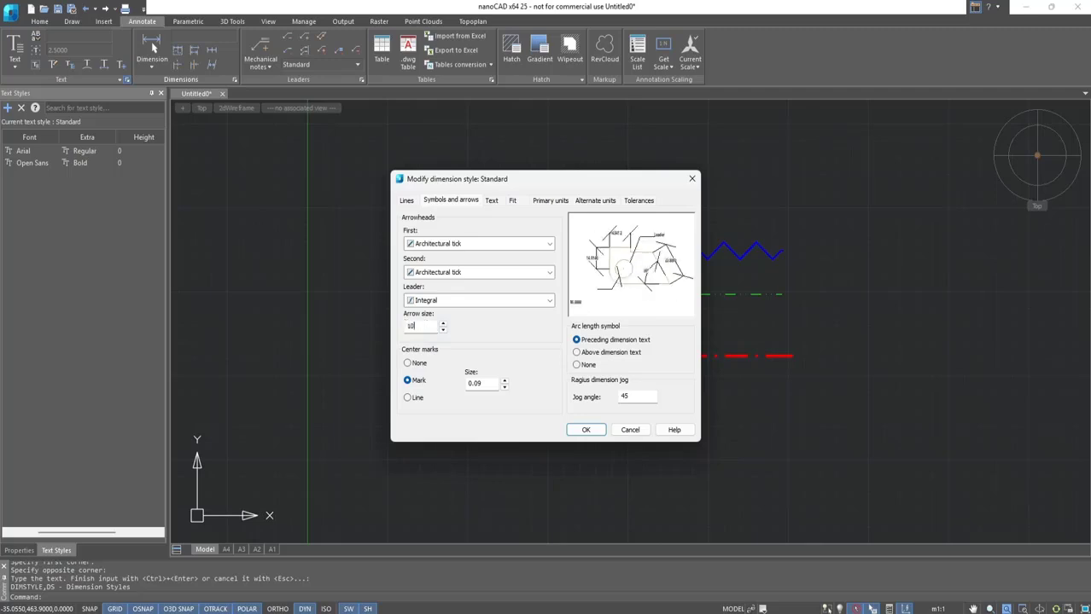
type("0")
Set the dimension style's text style to MyStyle and its text alignment to ISO standard.
left_click(491, 207)
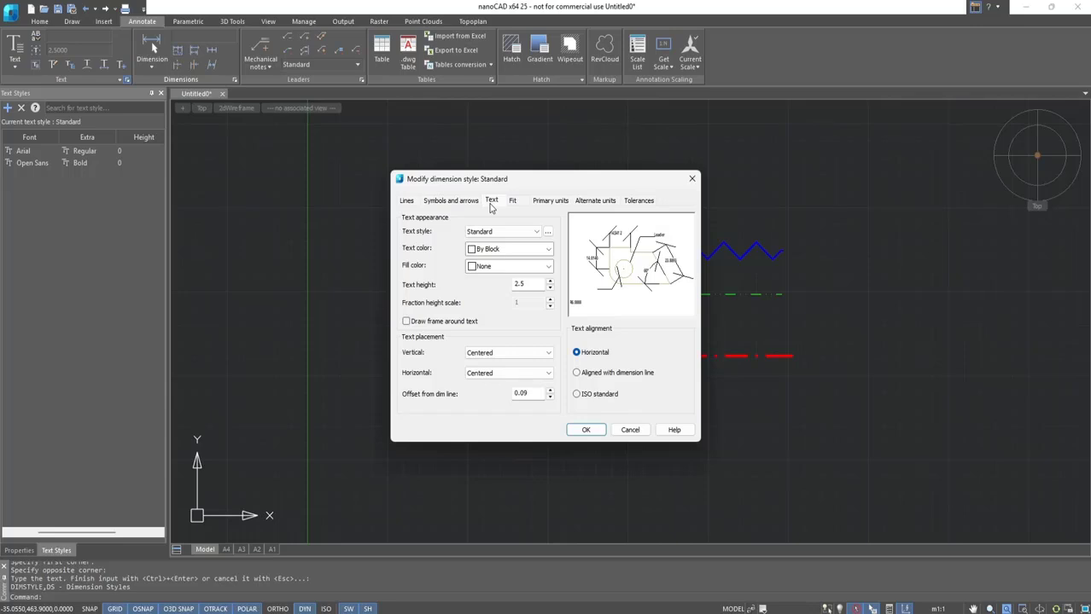
left_click(508, 231)
left_click(503, 249)
left_click(577, 397)
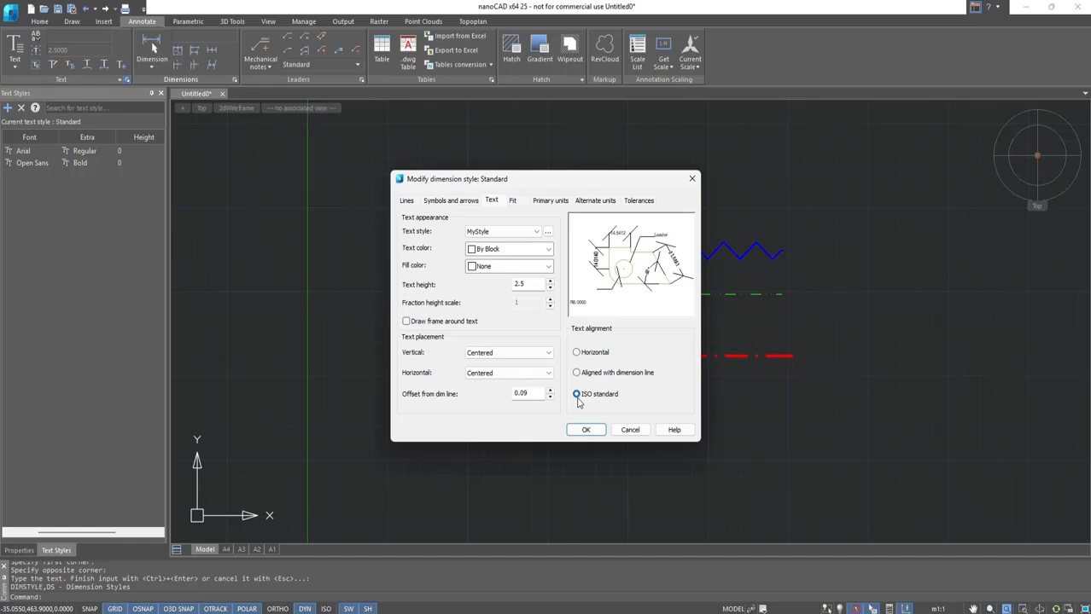
Set the dimension style's linear units to Decimal with precision 0, and save the modified style.
left_click(550, 201)
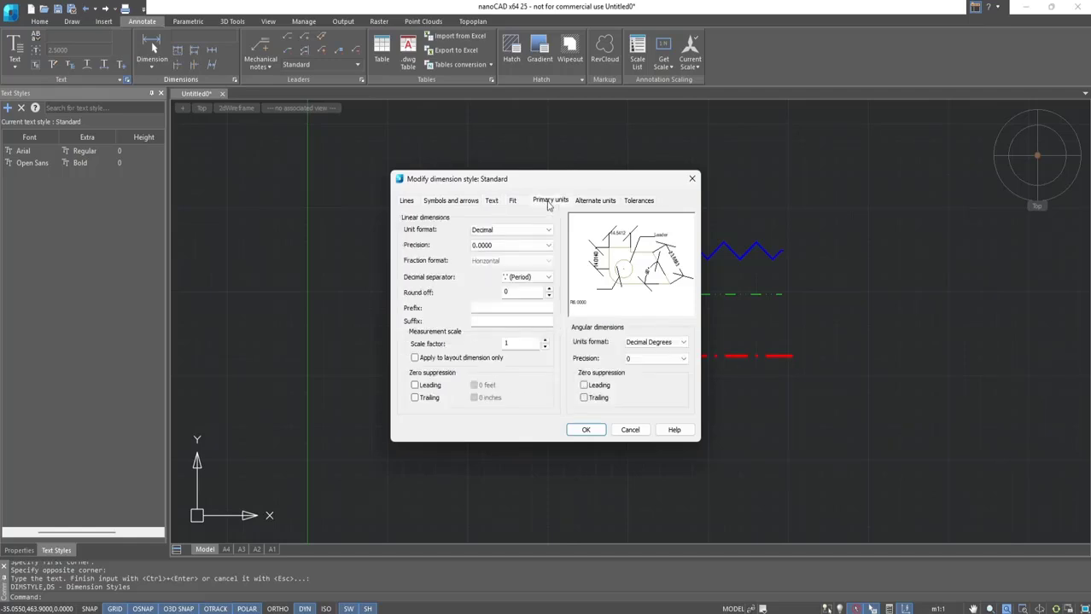
left_click(548, 230)
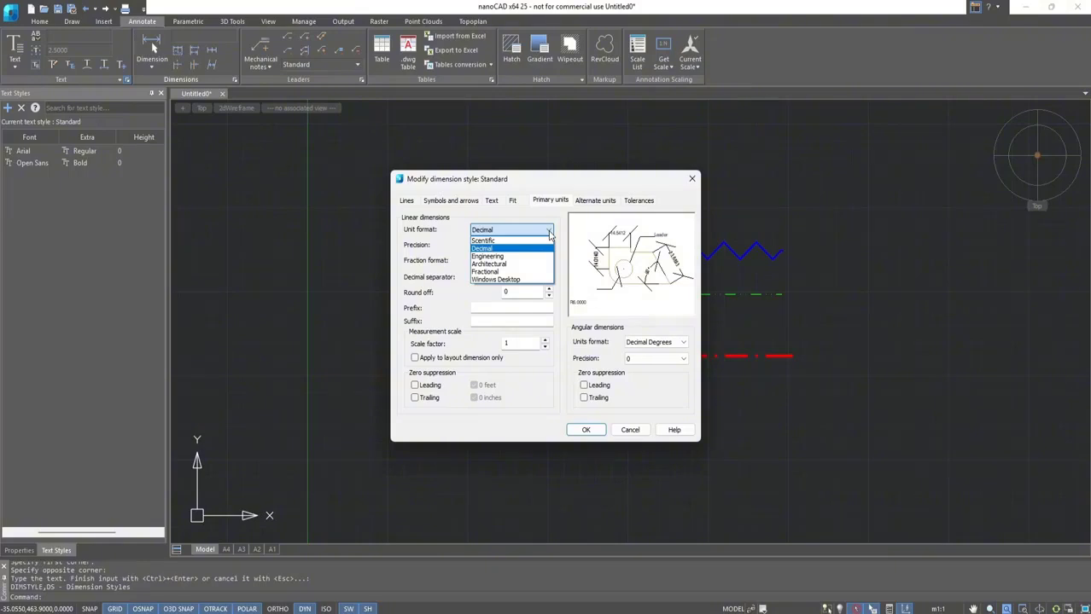
left_click(529, 248)
left_click(548, 245)
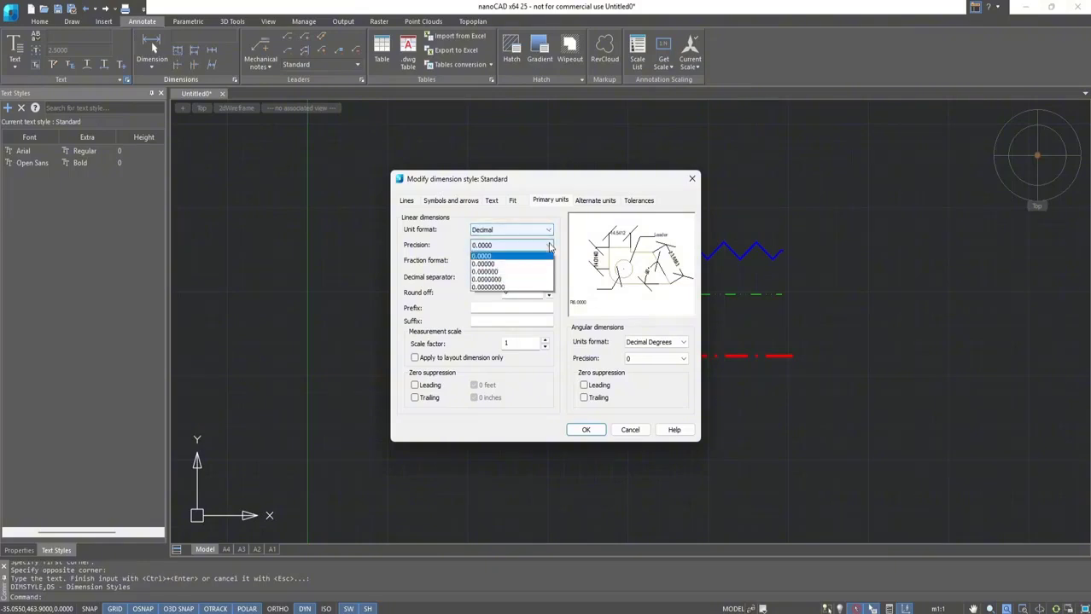
left_click(547, 256)
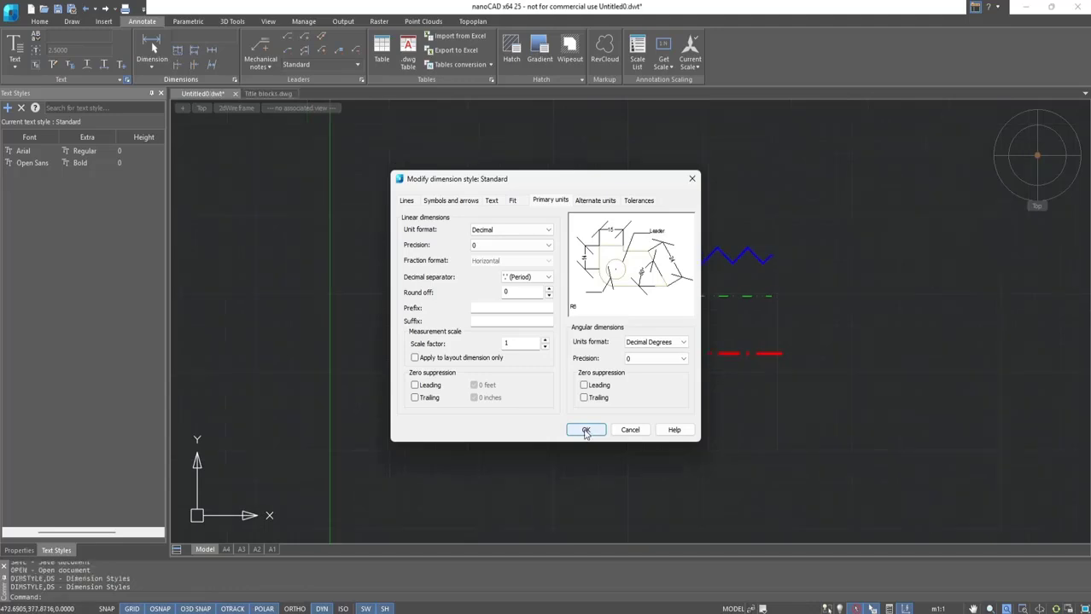
left_click(585, 430)
left_click(622, 391)
Draw a single-segment diagonal polyline about 159 mm long to the right of the colored test lines.
left_click(19, 551)
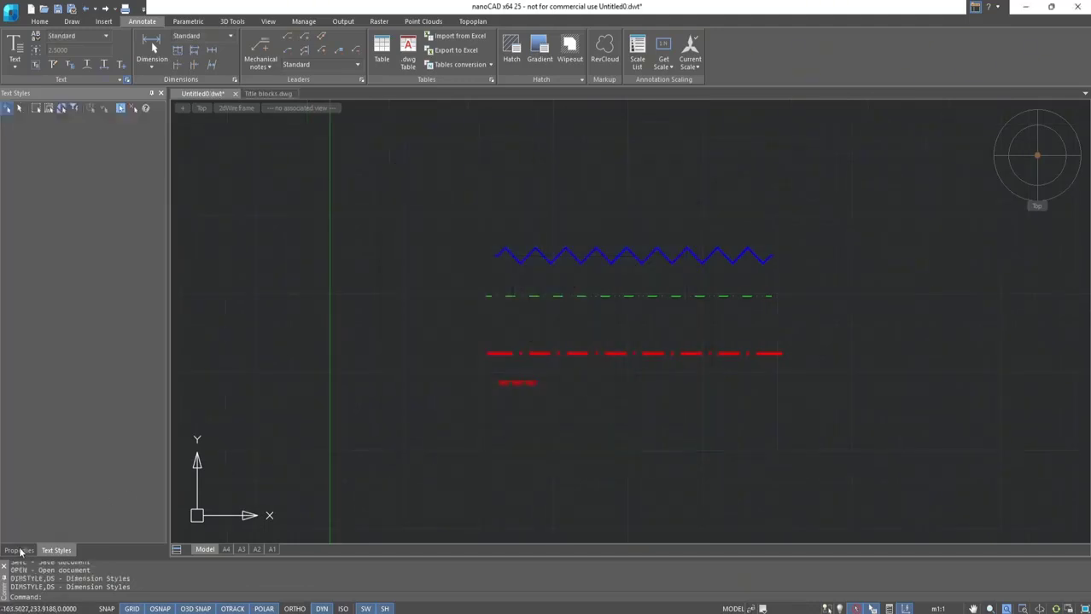
left_click(40, 22)
left_click(42, 52)
middle_click_drag(905, 339, 669, 365)
left_click(631, 424)
left_click(809, 257)
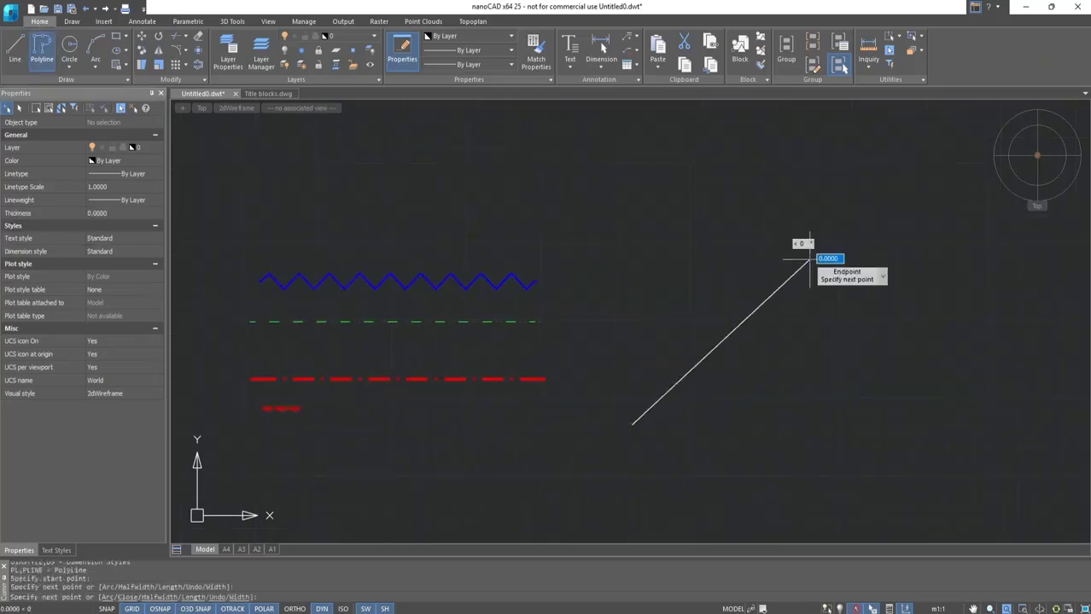
key("Escape")
Draw a circle about 131 mm in diameter to the right of the diagonal polyline.
left_click(69, 46)
left_click(946, 419)
left_click(876, 349)
Dimension the diagonal polyline's length and the circle's diameter.
middle_click_drag(996, 419, 862, 403)
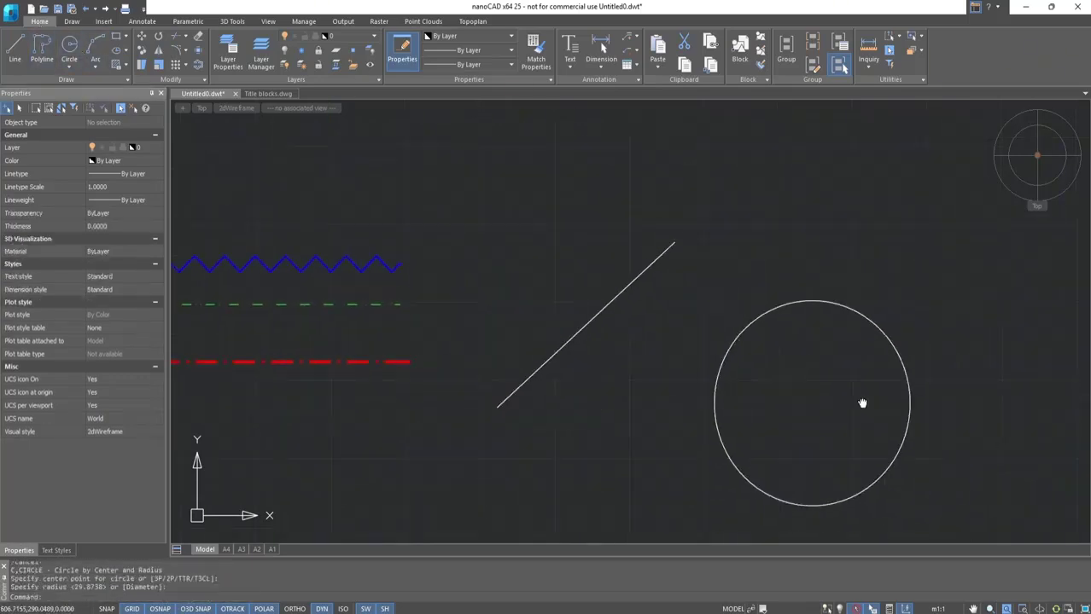
left_click_drag(861, 404, 820, 382)
left_click(600, 47)
left_click(560, 288)
left_click(541, 265)
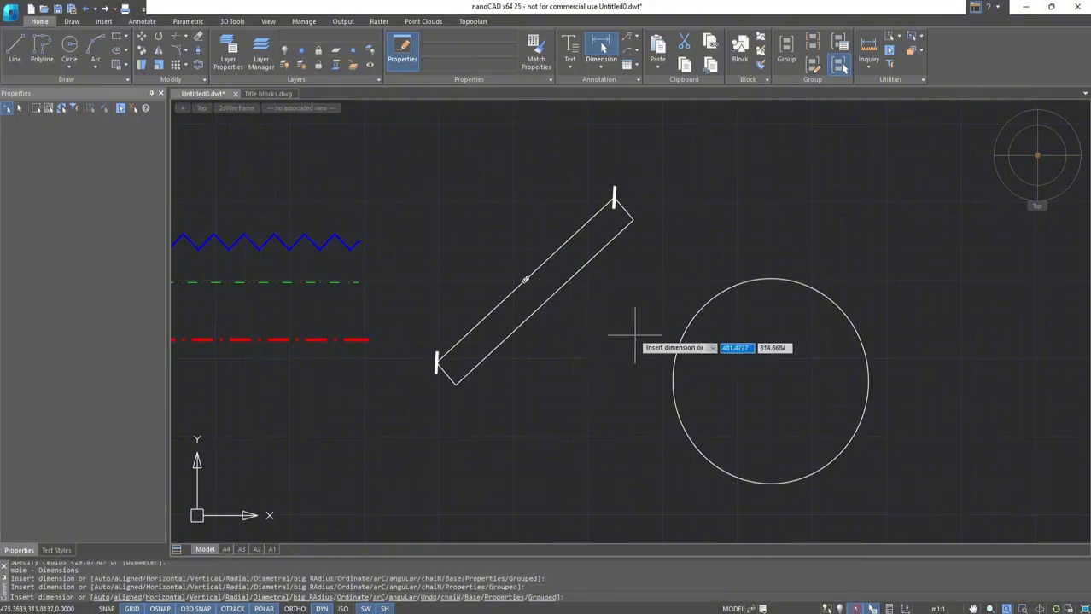
left_click(688, 325)
left_click(698, 309)
scroll(705, 341, "up", 4)
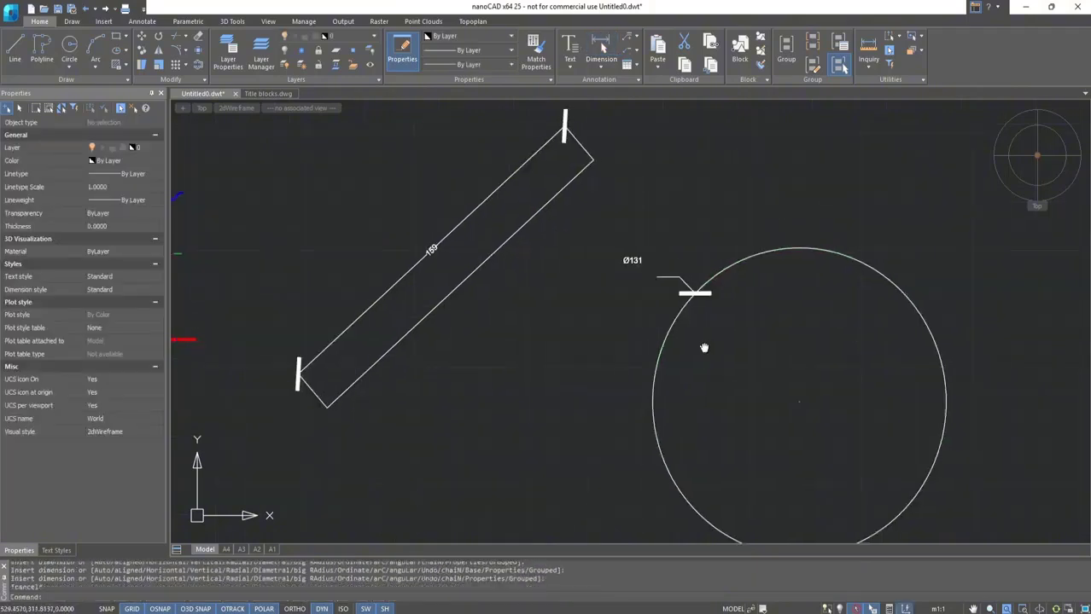
middle_click_drag(704, 347, 698, 346)
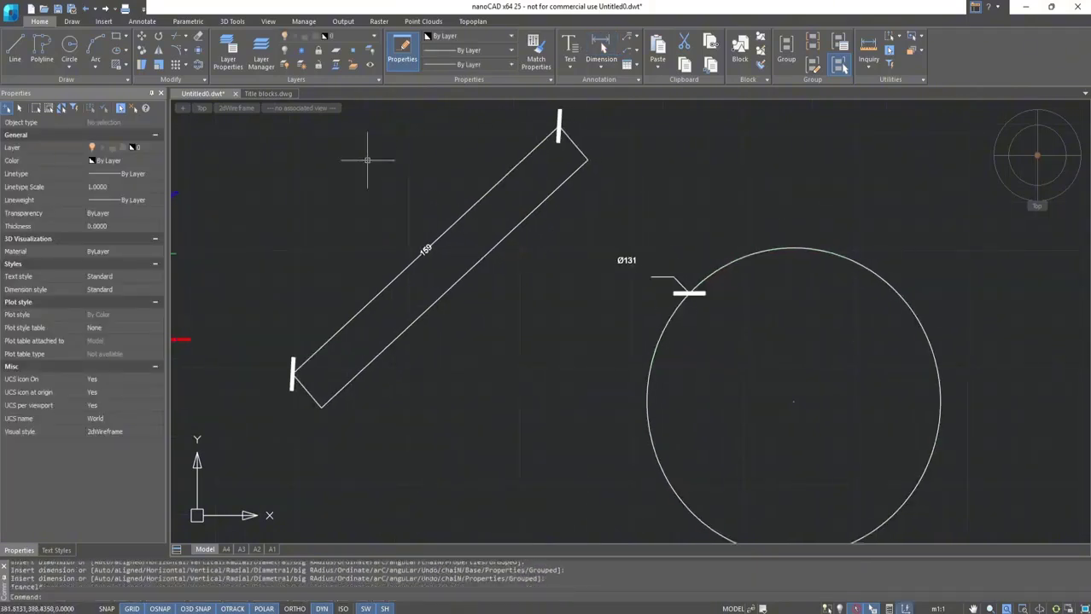
Modify the Standard multileader style to use the Spline leader type and the color red.
left_click(142, 22)
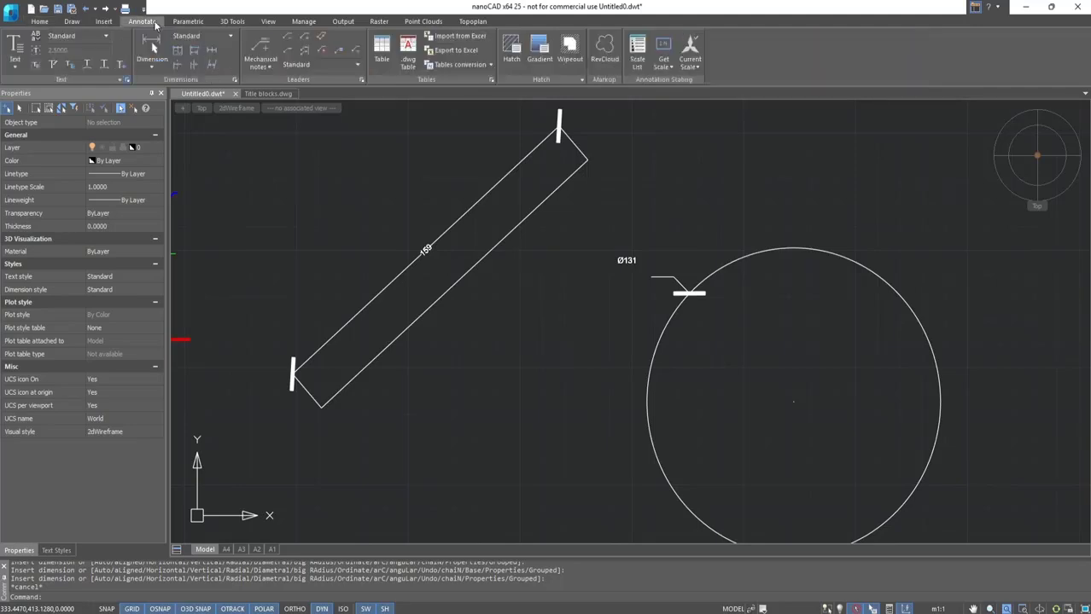
left_click(361, 79)
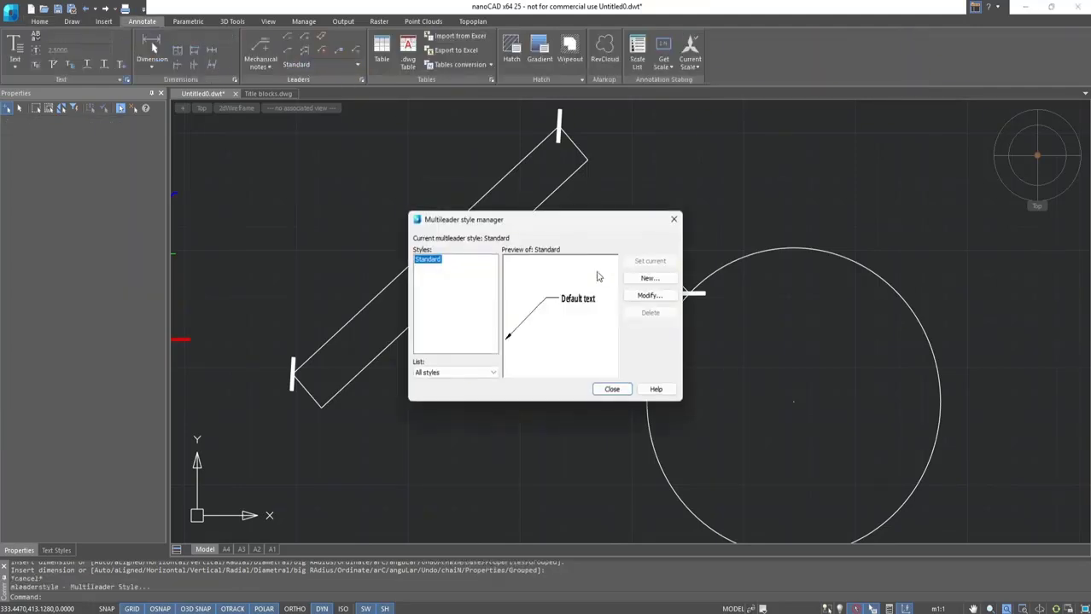
left_click(646, 295)
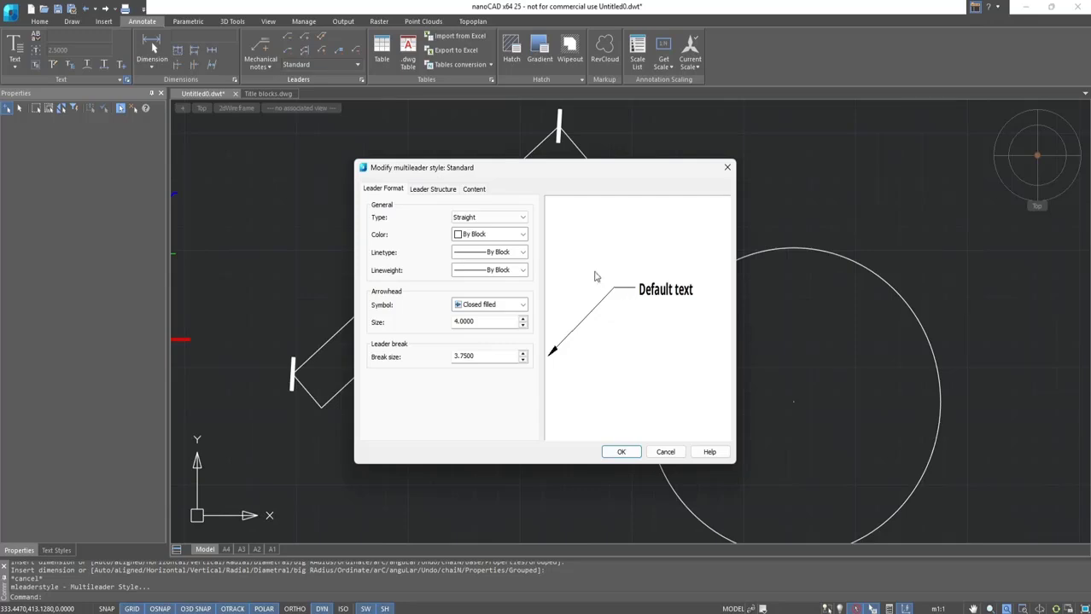
left_click(510, 217)
left_click(508, 236)
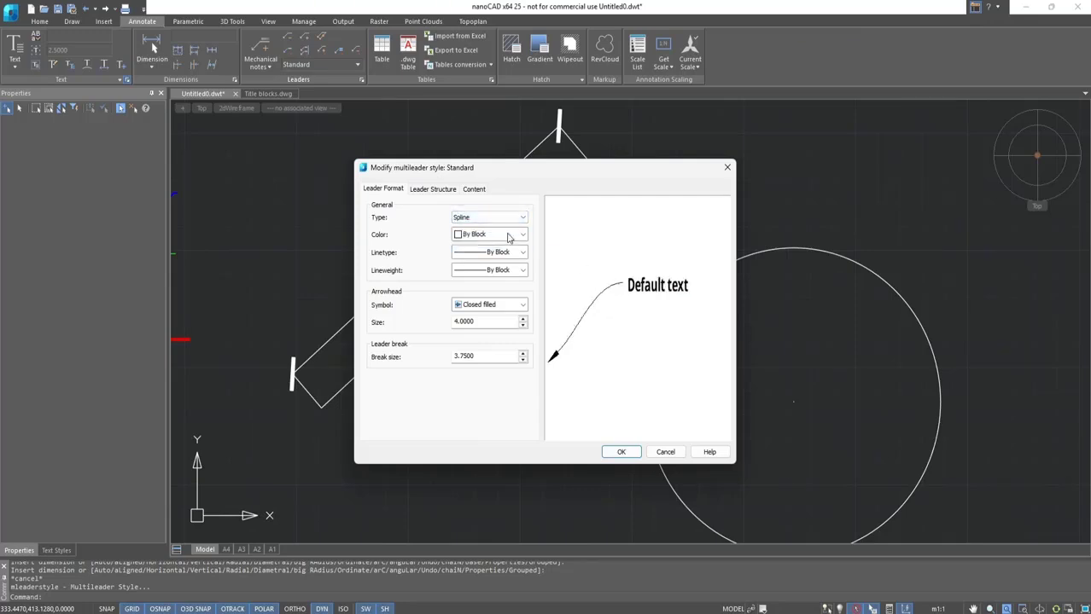
left_click(506, 235)
left_click(503, 266)
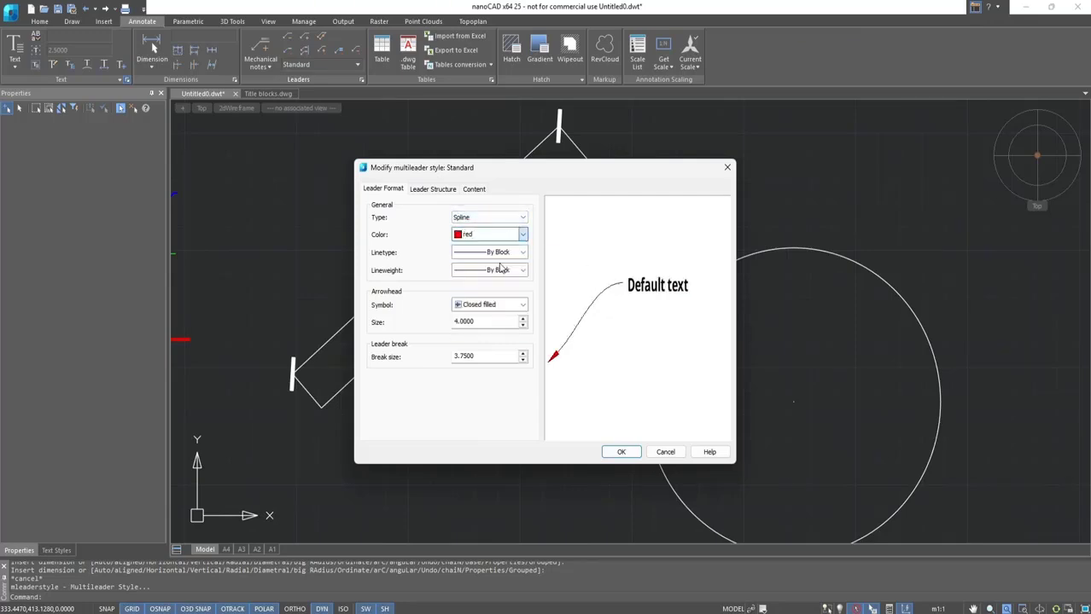
Set the multileader style's arrowhead symbol to Dot and save the style.
left_click(510, 309)
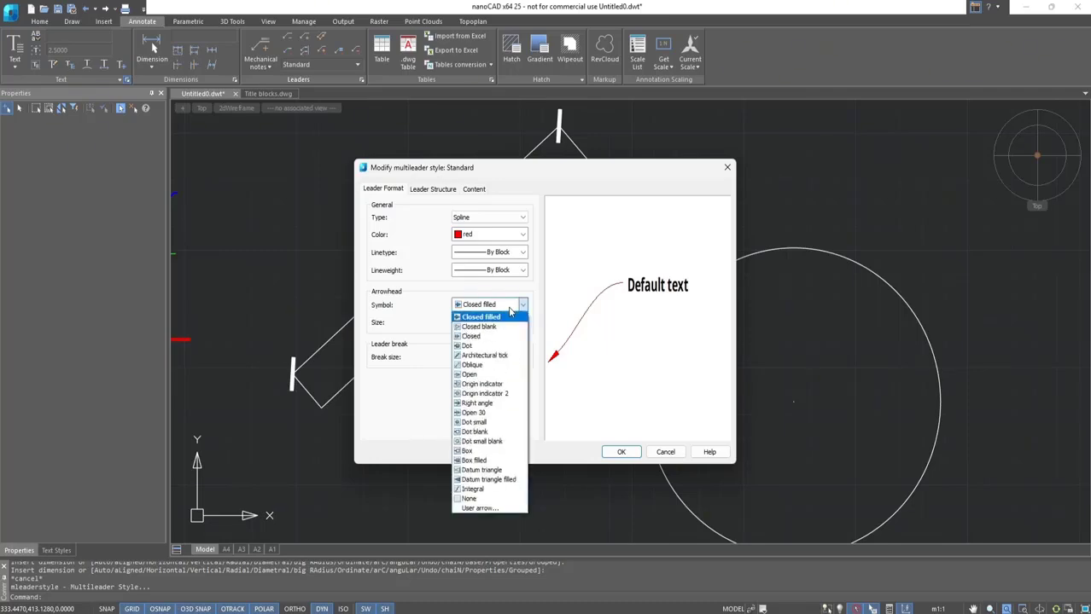
left_click(498, 349)
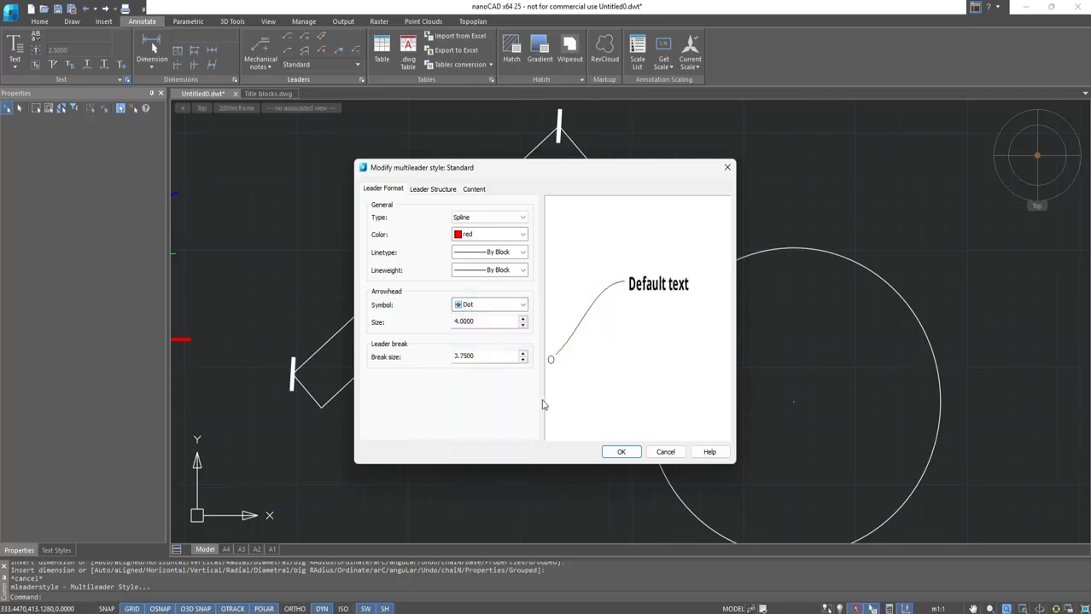
left_click(614, 452)
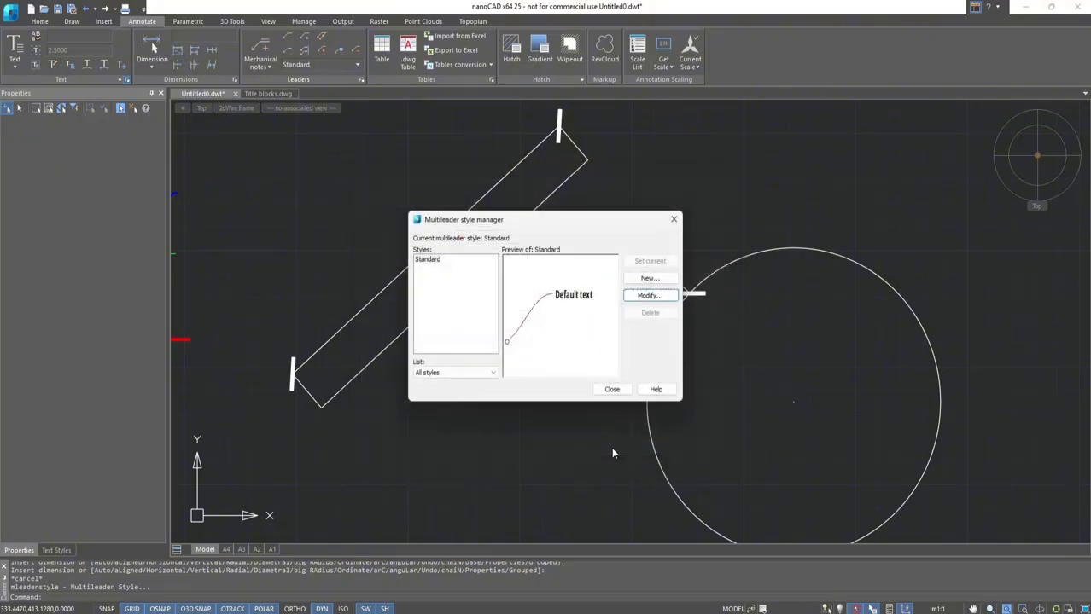
left_click(612, 389)
Place a multileader with the text "Test" above the circle, its landing up and to the right of the arrowhead.
left_click(288, 50)
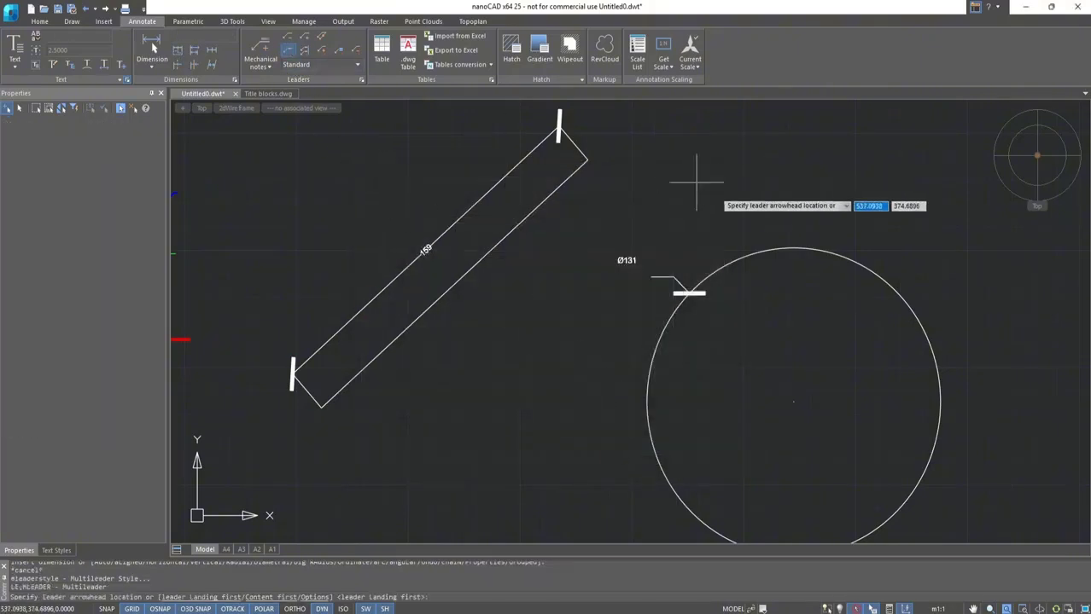
middle_click_drag(696, 182, 578, 261)
left_click(576, 271)
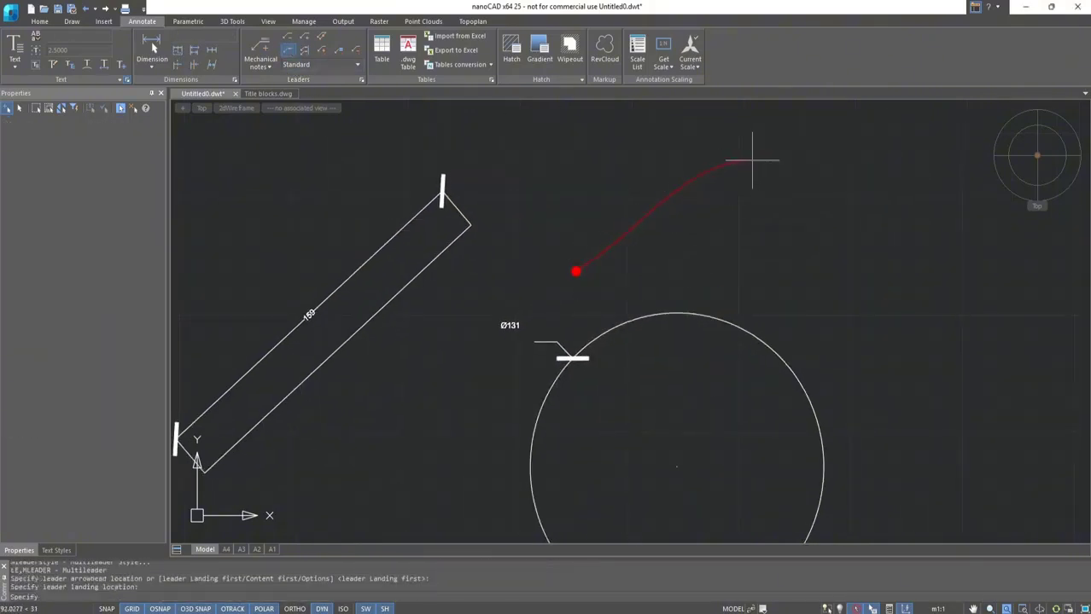
left_click(751, 159)
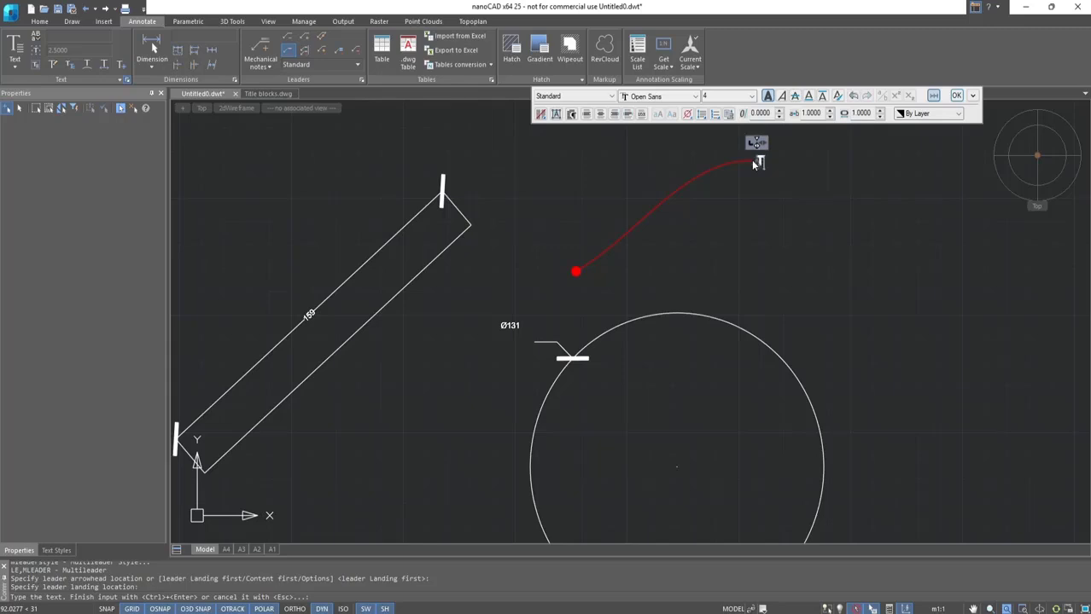
type("Test")
key("ctrl+Return")
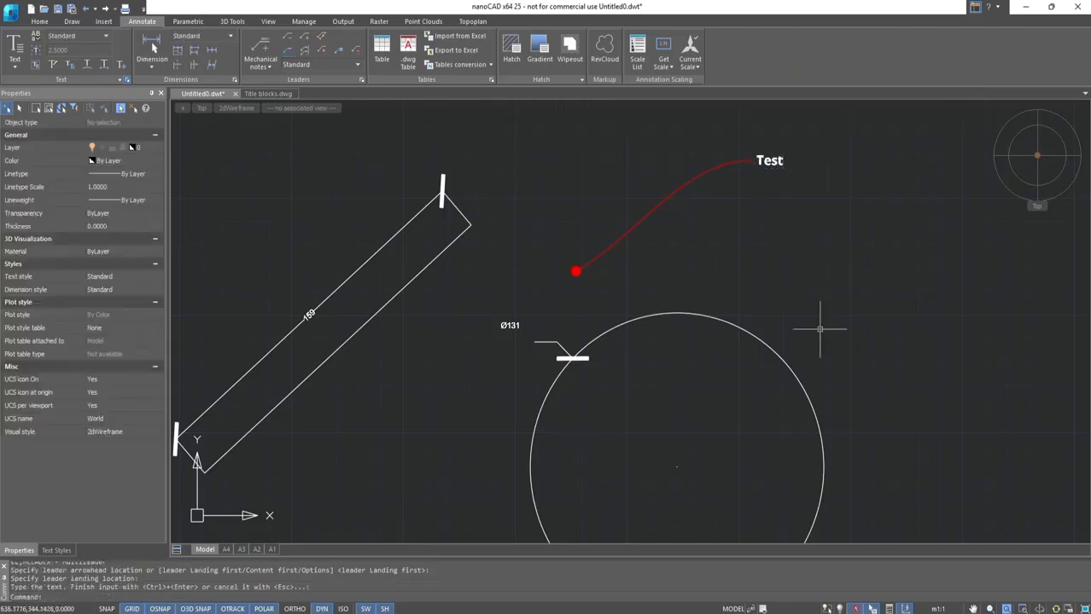
Set the drawing units' length precision to 0 with the UNITS command.
type("un")
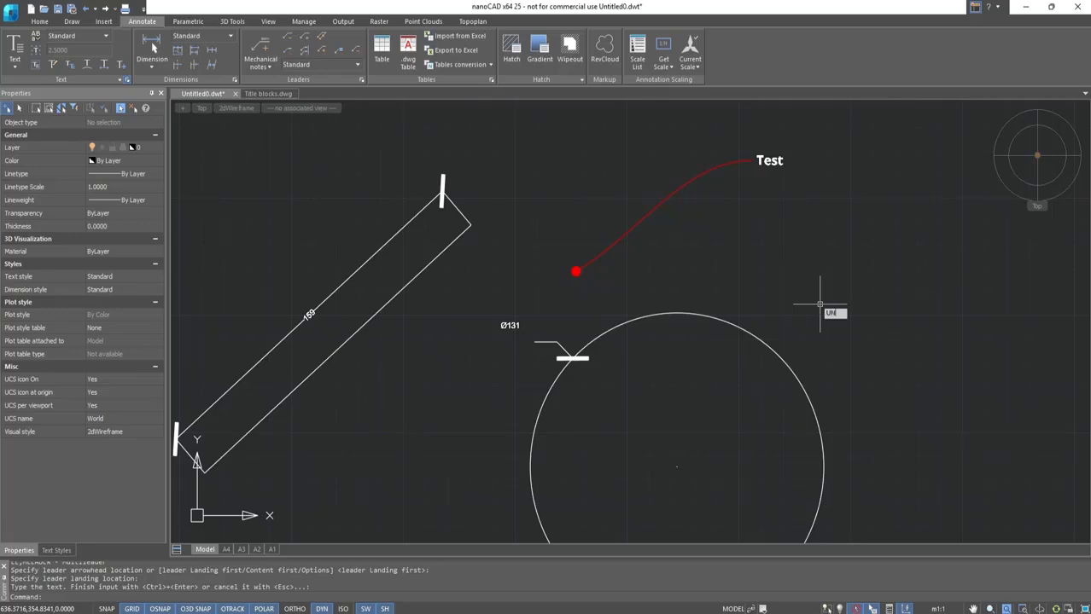
key("Return")
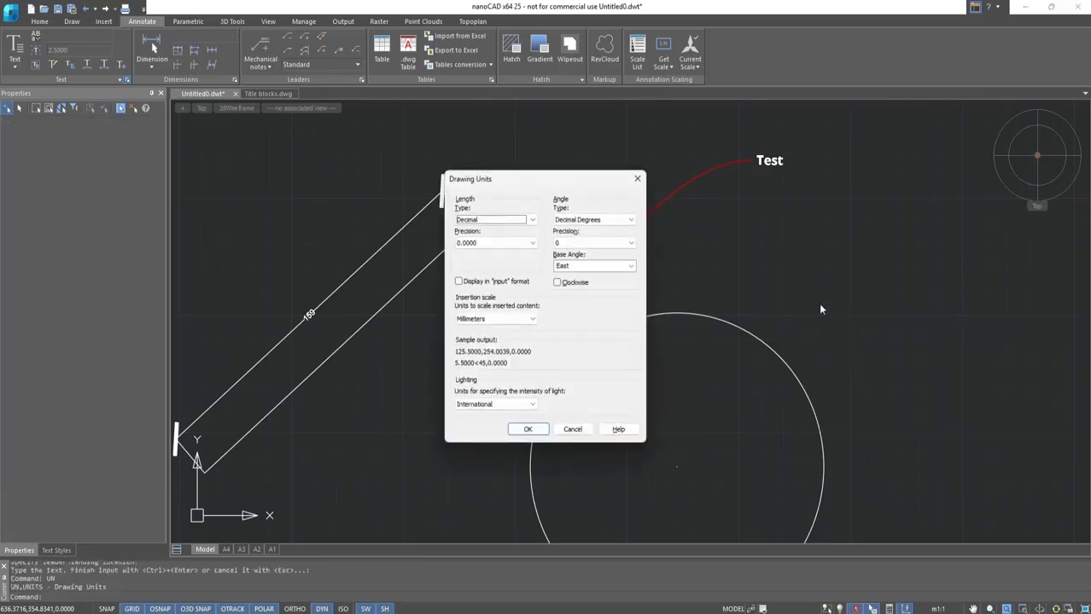
left_click(531, 244)
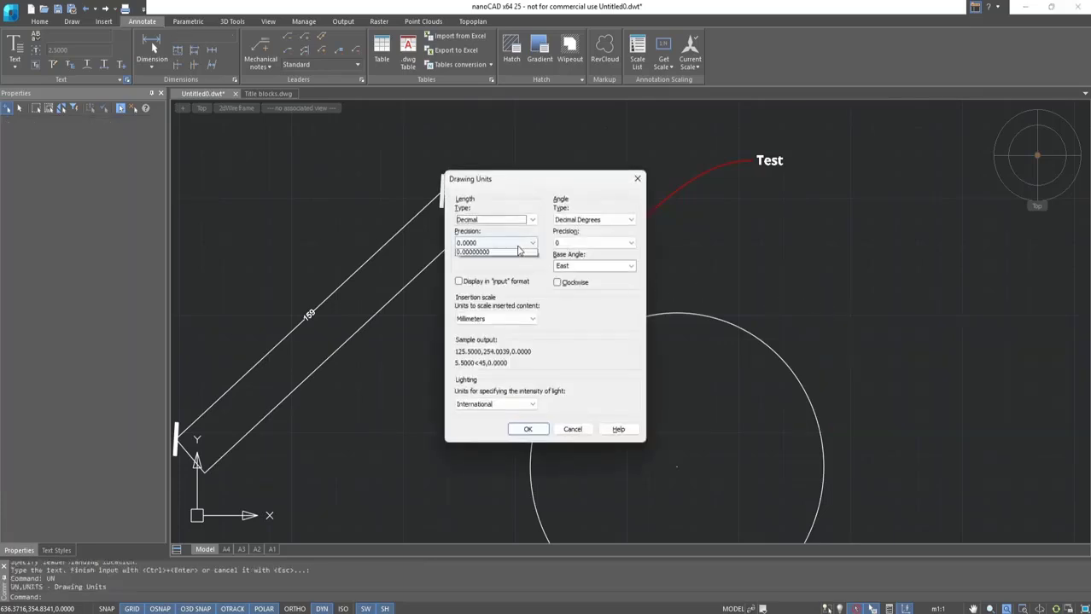
left_click(514, 255)
left_click(545, 431)
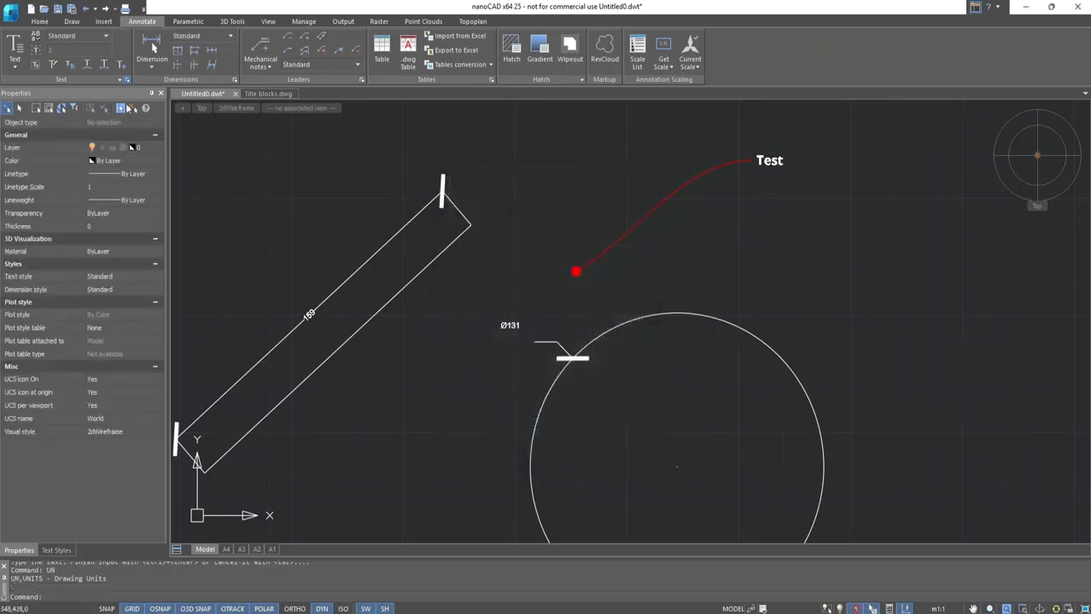
Draw a sloping line from inside the circle across its upper-right edge to a point outside it.
left_click(71, 22)
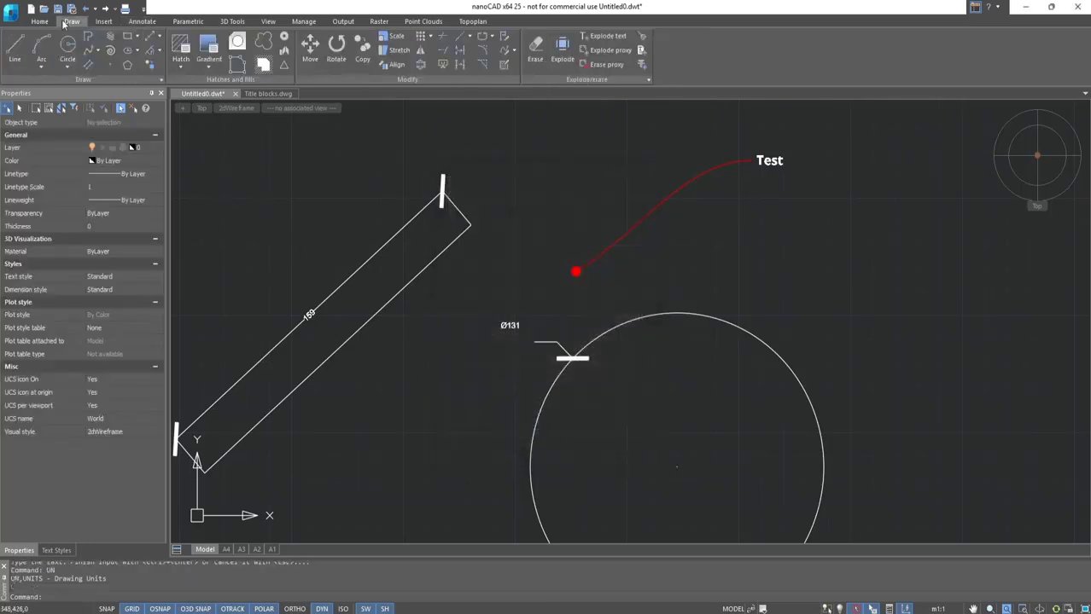
left_click(17, 50)
left_click(714, 406)
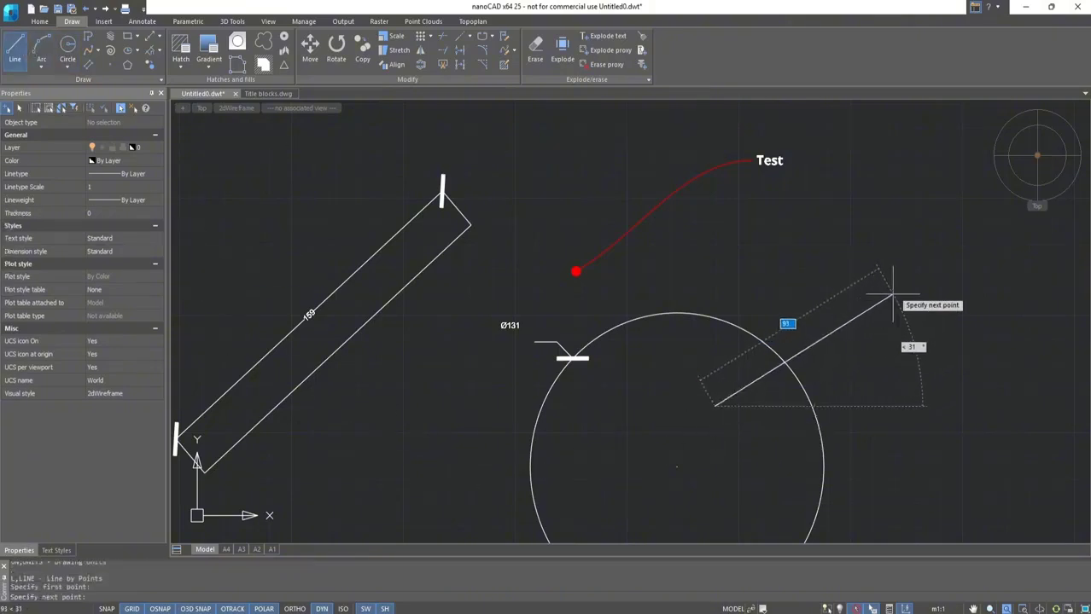
left_click(905, 289)
key("Escape")
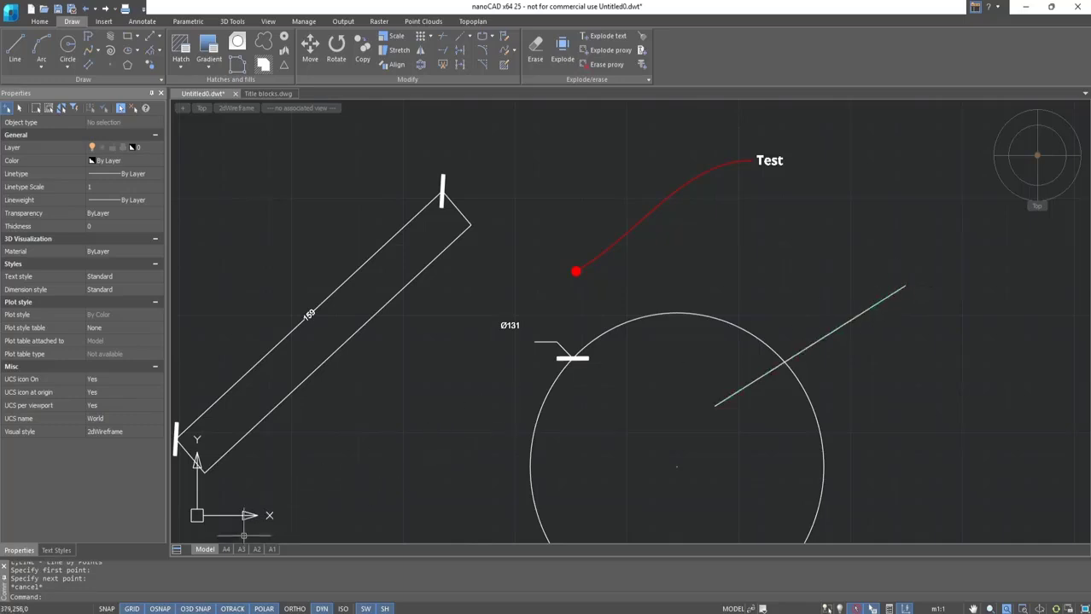
Open the plot settings for the A4 layout and choose the Print as PDF plotter with Landscape orientation.
left_click(227, 550)
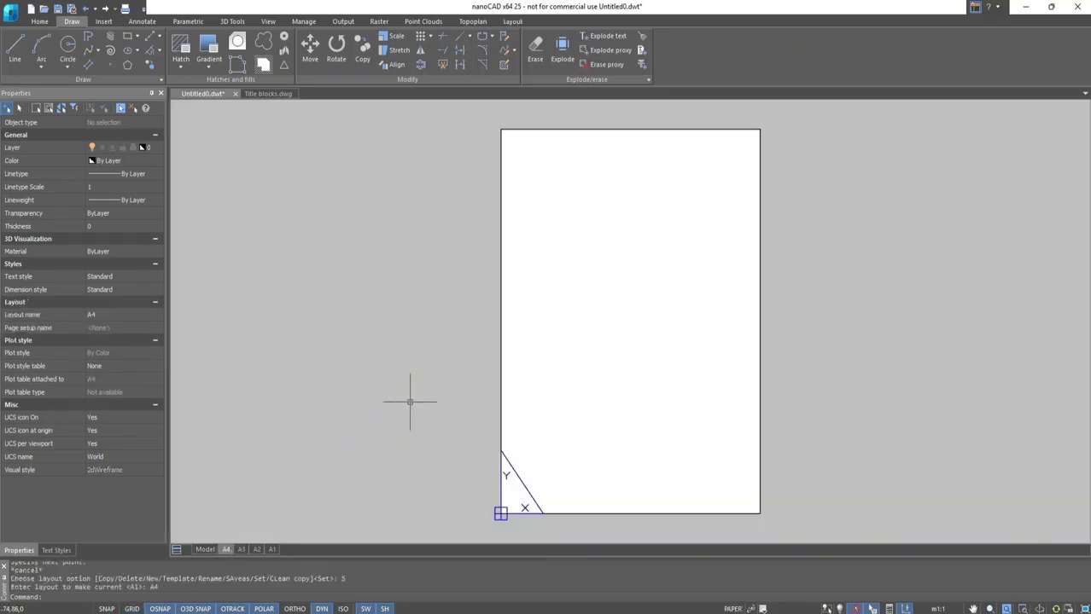
key("ctrl+p")
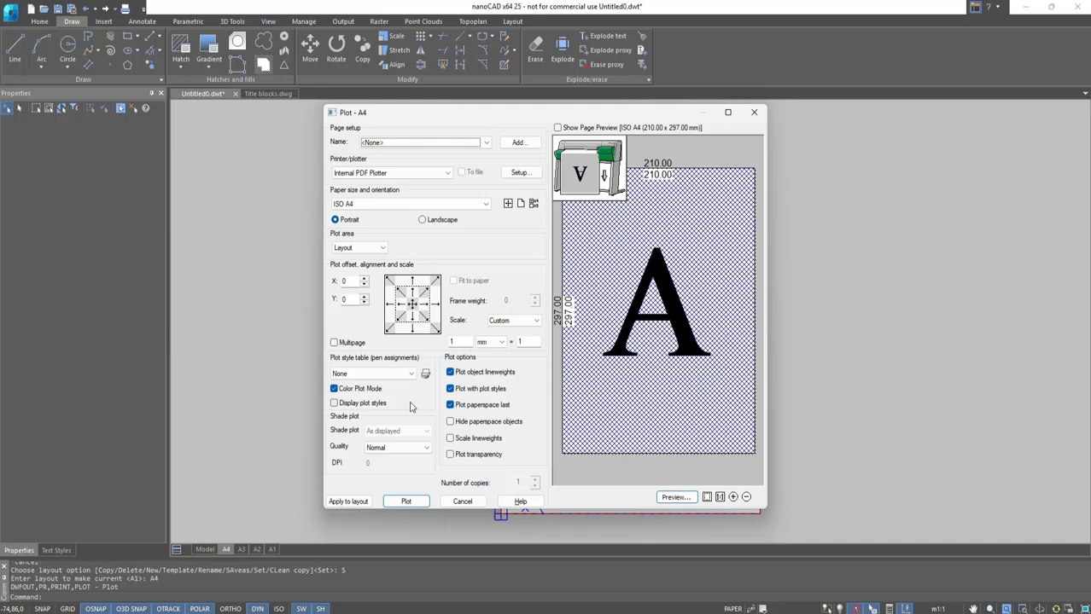
left_click(412, 174)
left_click(393, 231)
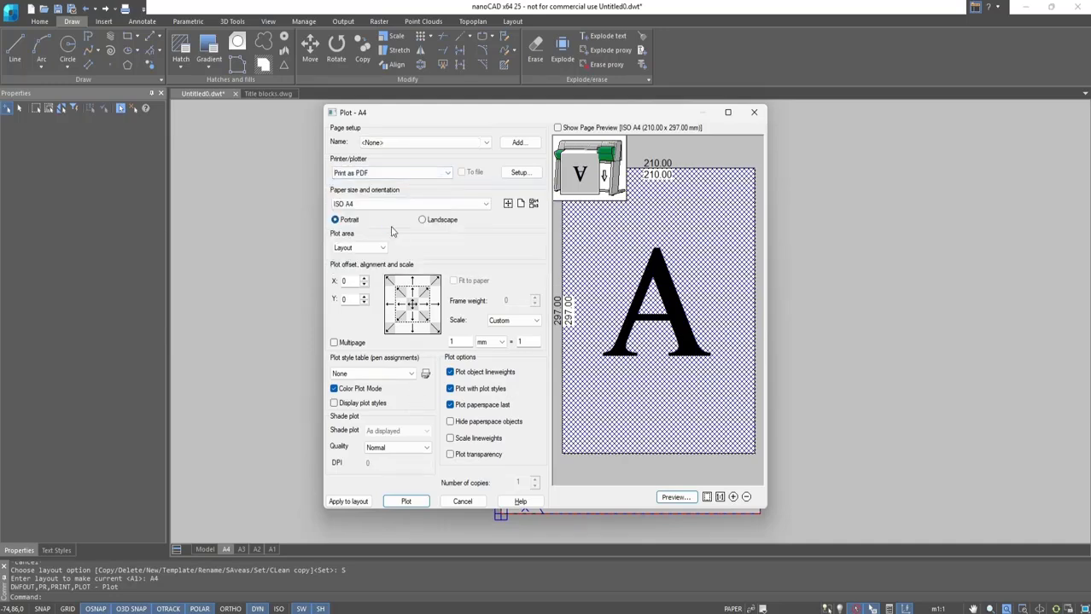
left_click(422, 221)
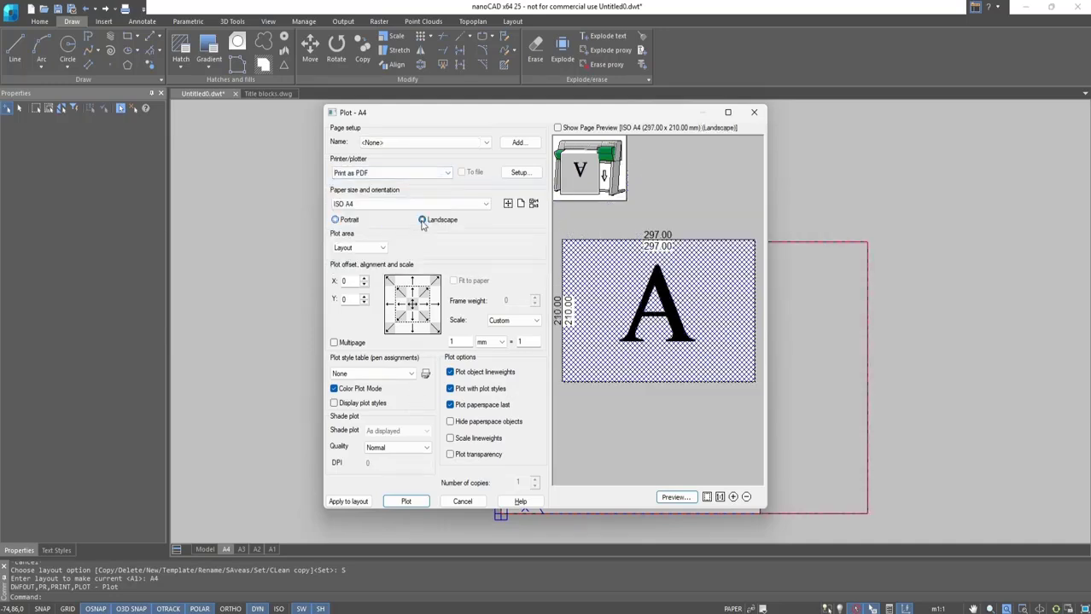
Assign the monochrome.ctb plot style table to the A4 layout, apply the plot settings to the layout and leave without plotting.
left_click(392, 373)
left_click(378, 419)
left_click(358, 502)
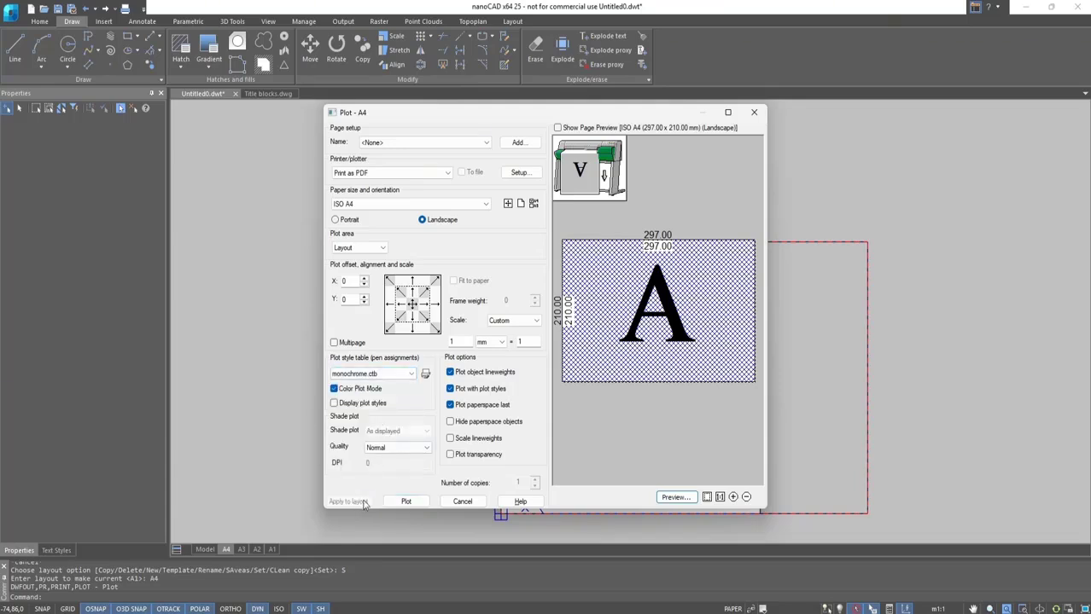
left_click(462, 502)
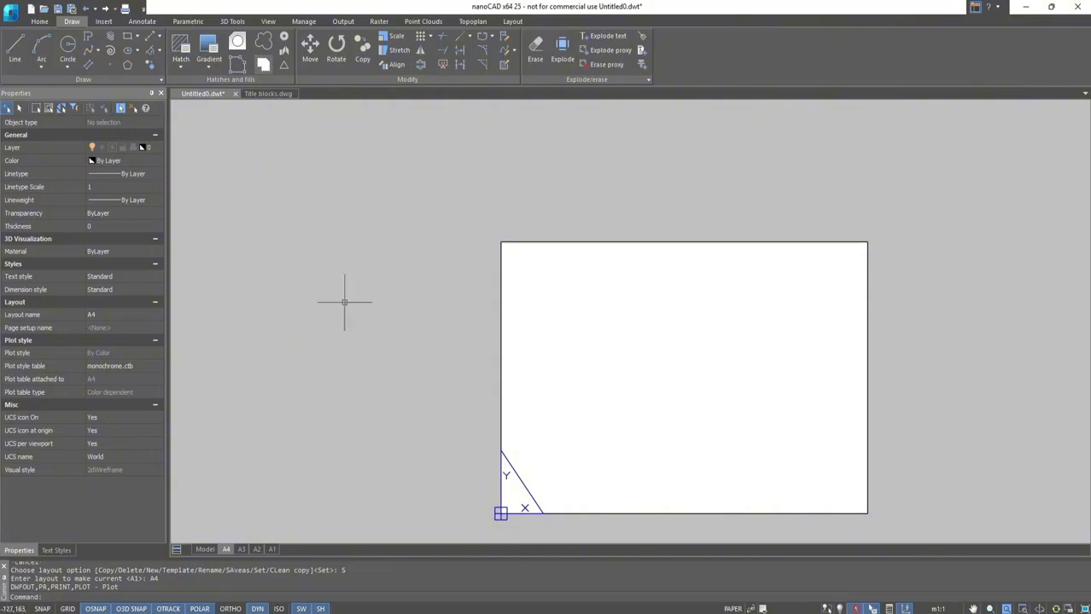
Copy the smallest title block from Title blocks.dwg and paste it at the lower-left corner of the template's A4 layout sheet.
left_click(268, 93)
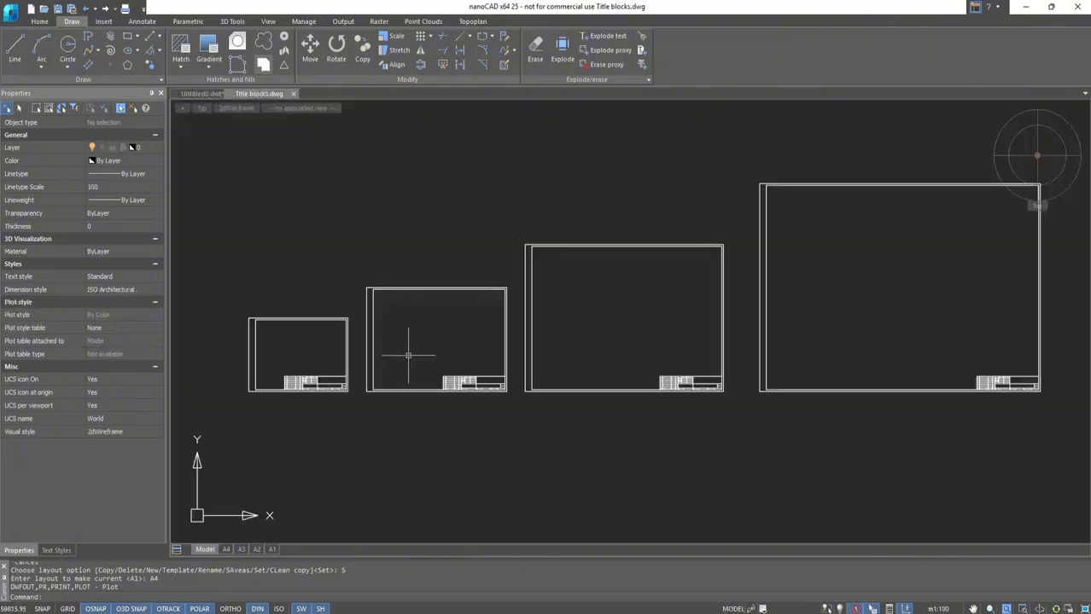
left_click(369, 416)
left_click(256, 365)
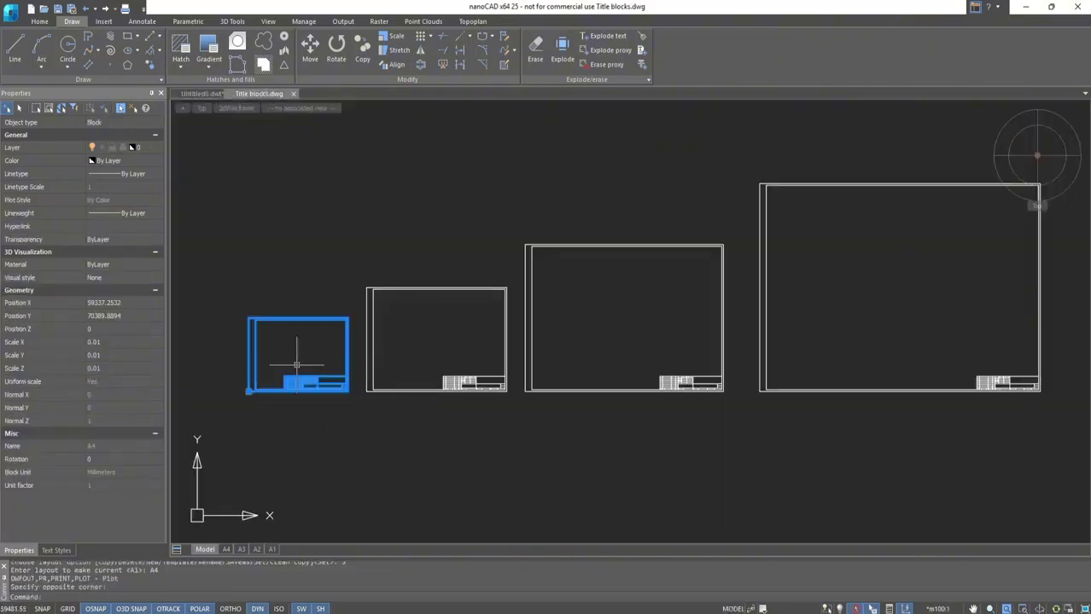
key("ctrl+c")
left_click(201, 93)
key("ctrl+v")
left_click(500, 511)
middle_click_drag(687, 379, 605, 334)
Set the A3 layout's plotter to Print as PDF and its plot style table to monochrome.ctb, without plotting.
left_click(242, 550)
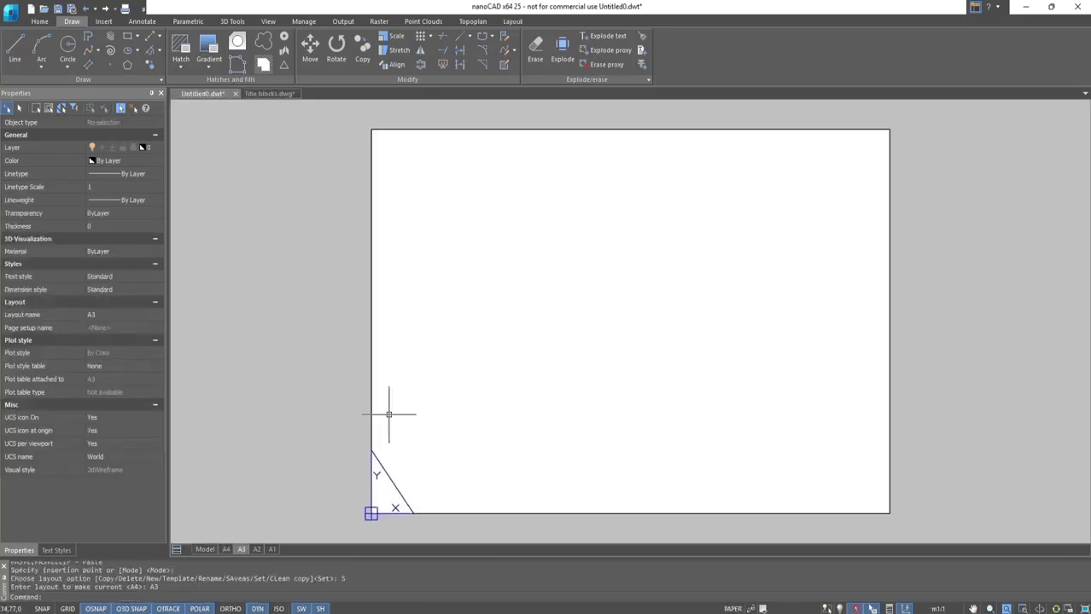
key("ctrl+p")
left_click(393, 174)
left_click(379, 207)
left_click(355, 374)
left_click(351, 403)
left_click(455, 501)
Copy the second-smallest title block from Title blocks.dwg and paste it at the lower-left corner of the A3 layout sheet.
left_click(267, 93)
left_click_drag(516, 411, 429, 338)
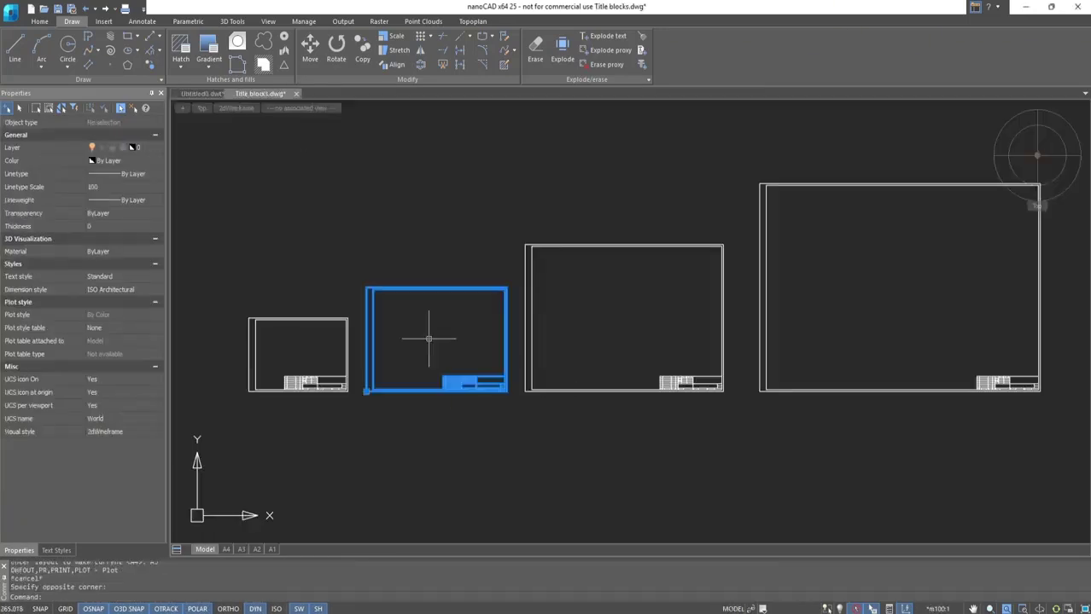
key("ctrl+c")
left_click(202, 93)
key("ctrl+v")
left_click(365, 512)
Apply the Print as PDF plotter and monochrome.ctb plot style table to the A2 layout without plotting.
left_click(256, 550)
key("ctrl+p")
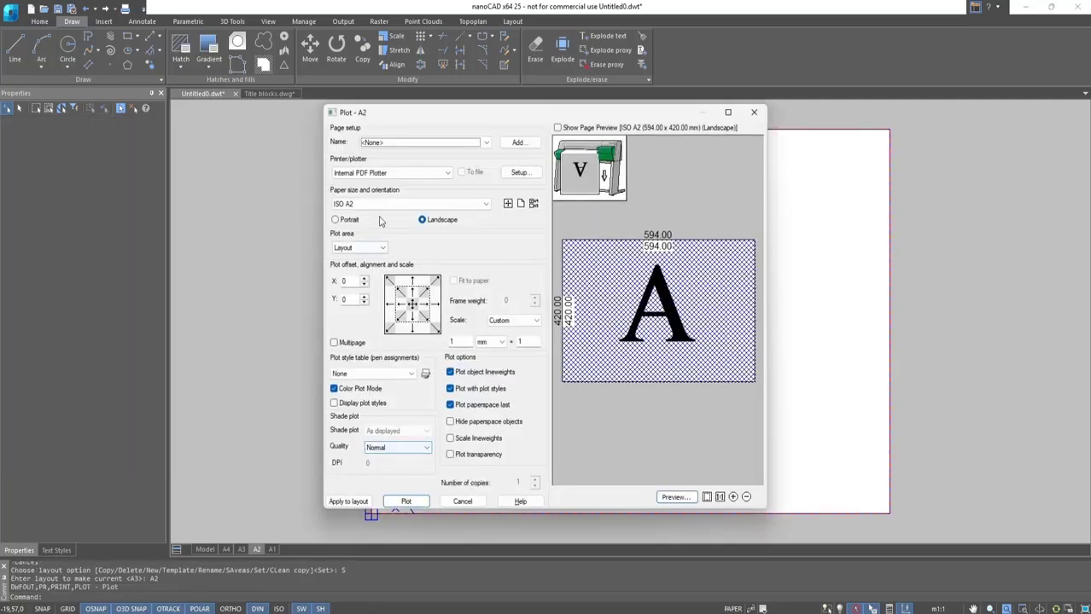
left_click(391, 173)
left_click(371, 227)
left_click(371, 373)
left_click(366, 413)
left_click(350, 502)
left_click(461, 502)
Copy the second-largest title block from Title blocks.dwg and paste it at the lower-left corner of the A2 layout sheet.
left_click(268, 94)
left_click_drag(612, 410, 587, 374)
key("ctrl+c")
left_click(202, 93)
key("ctrl+v")
left_click(370, 512)
Give the A1 layout the Print as PDF plotter and the monochrome.ctb plot style table, without plotting.
left_click(272, 549)
key("ctrl+p")
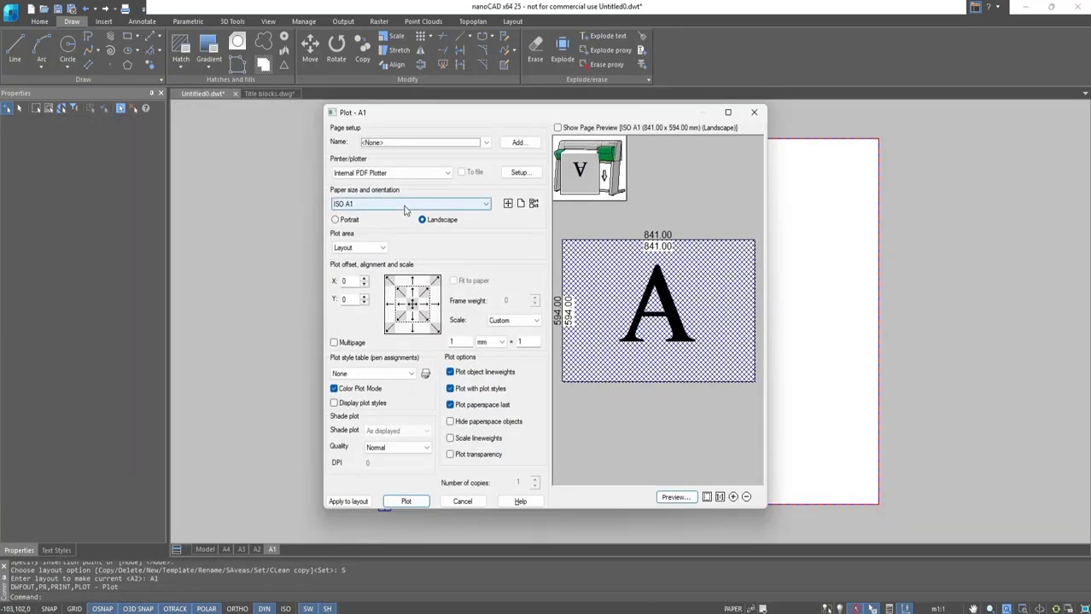
left_click(401, 173)
left_click(401, 228)
left_click(357, 374)
left_click(358, 414)
left_click(462, 502)
Copy the largest title block from Title blocks.dwg and paste it at the lower-left corner of the A1 layout sheet.
left_click(275, 93)
left_click_drag(821, 411, 795, 376)
key("ctrl+c")
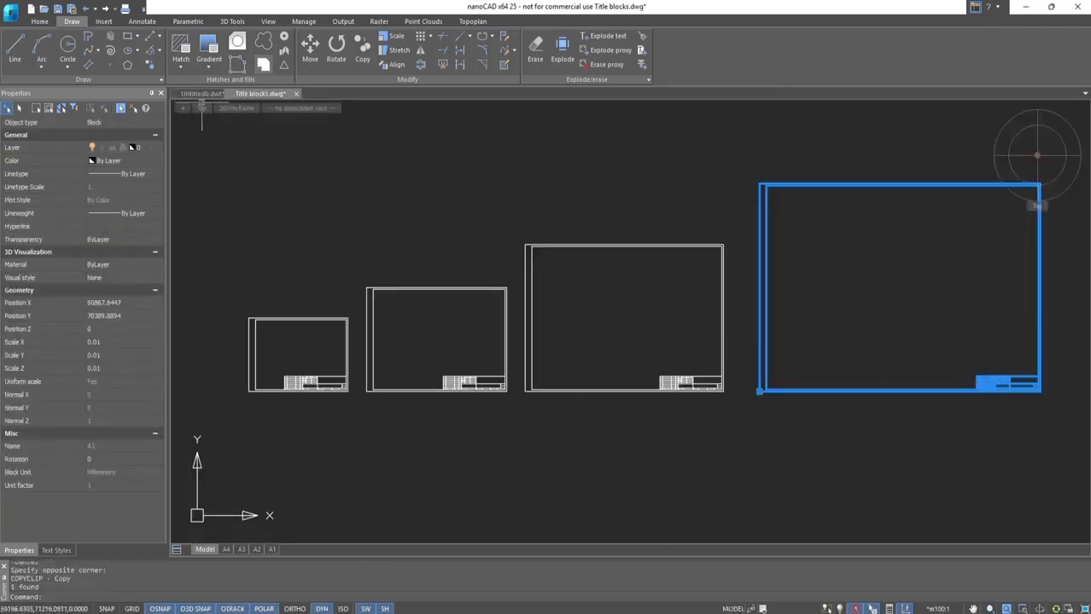
left_click(202, 93)
key("ctrl+v")
key("Escape")
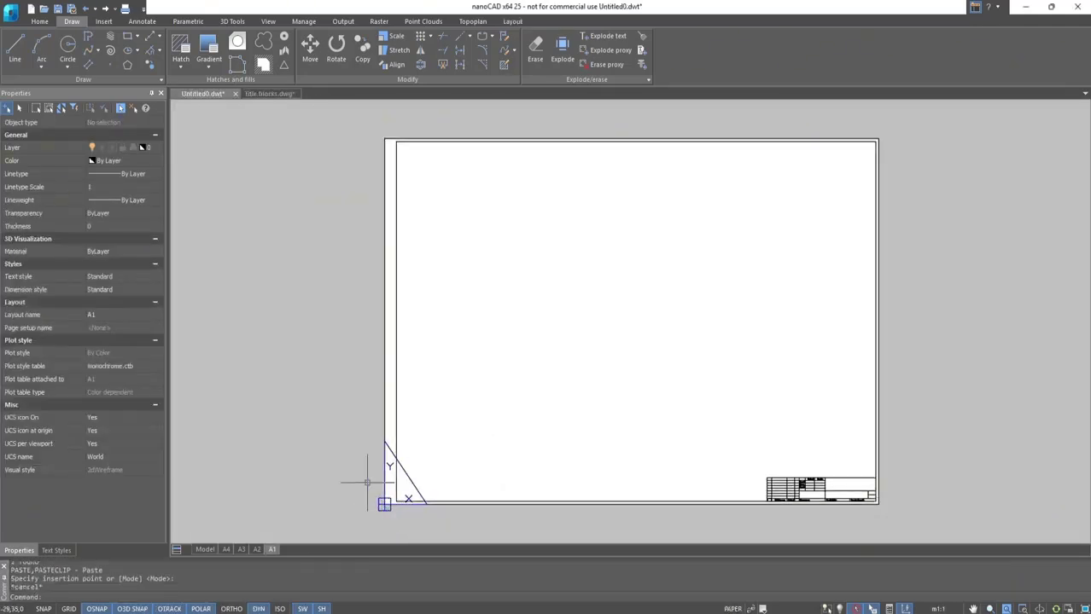
Return to model space and draw a closed triangle from three lines in the empty area above the sloping dimensioned line.
left_click(206, 550)
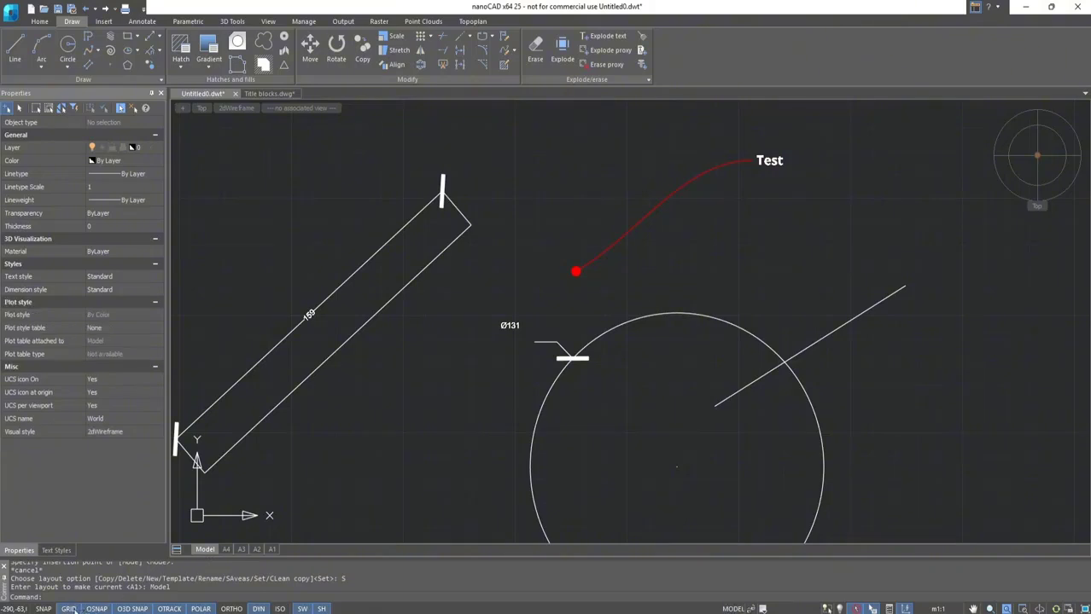
scroll(518, 413, "down", 2)
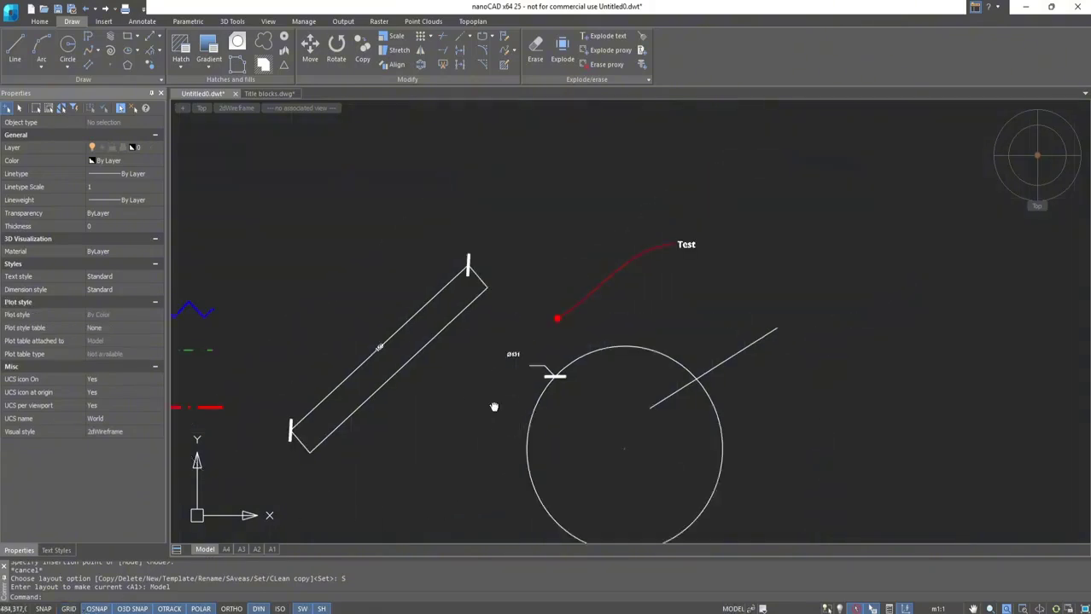
middle_click_drag(494, 407, 640, 338)
middle_click_drag(503, 215, 504, 336)
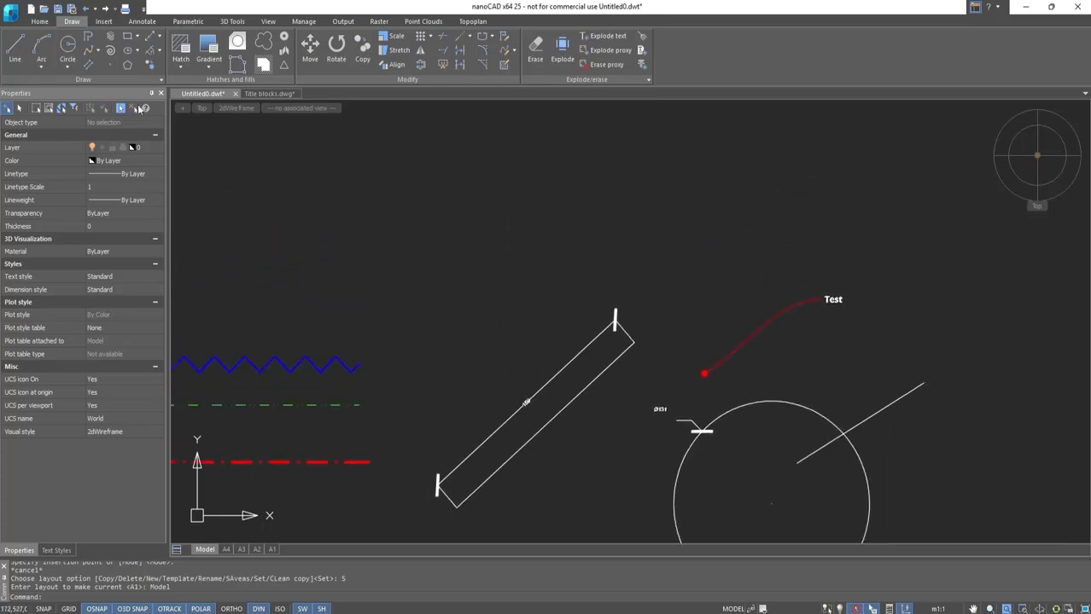
left_click(16, 49)
left_click(421, 202)
left_click(557, 128)
left_click(557, 229)
left_click(422, 201)
key("Escape")
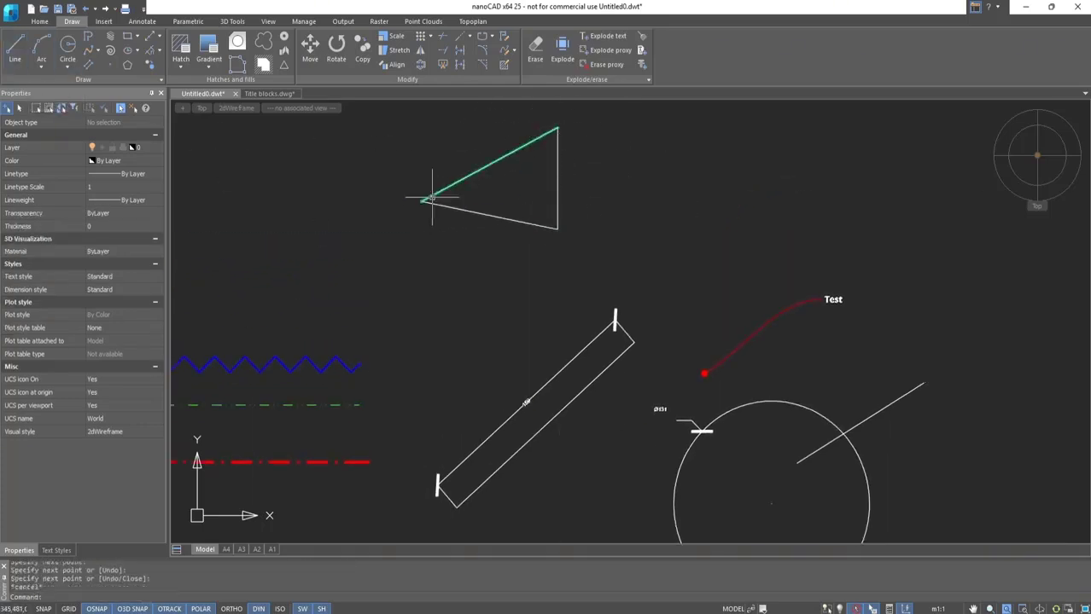
Draw two lines inside the triangle, each from one of its right-hand corners to the midpoint of the opposite side.
left_click(15, 49)
left_click(557, 128)
right_click(488, 217, "shift")
left_click(514, 288)
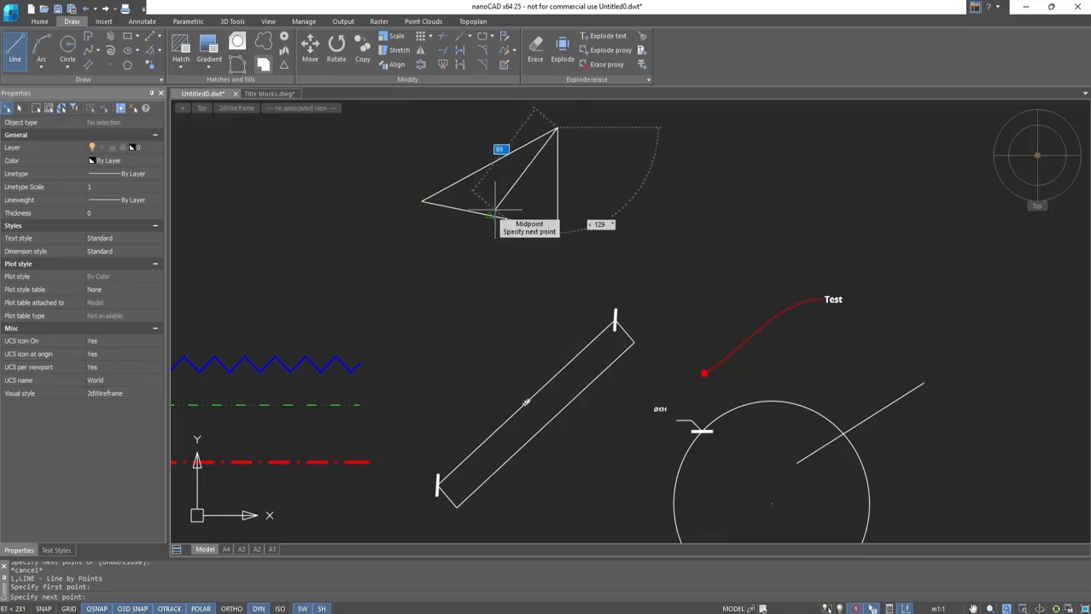
left_click(494, 211)
key("Escape")
left_click(15, 50)
left_click(557, 229)
right_click(489, 180, "shift")
left_click(515, 251)
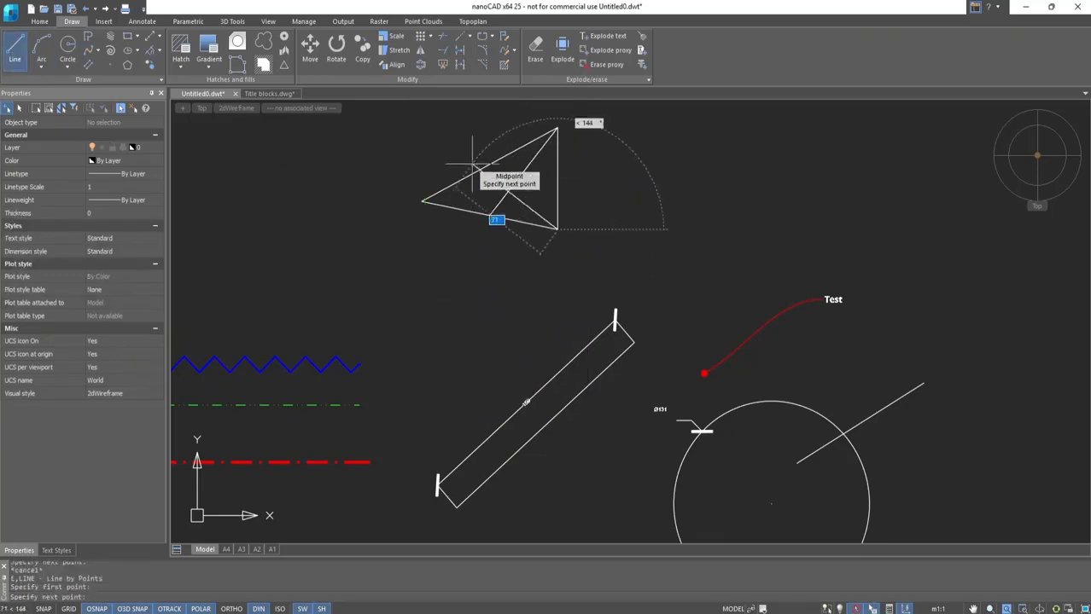
left_click(490, 165)
key("Escape")
Create a block named MyBlock from the triangle's five lines with NEWBL, using the triangle's left corner as base point.
middle_click_drag(486, 163, 457, 231)
left_click(565, 317)
left_click(390, 166)
type("neb")
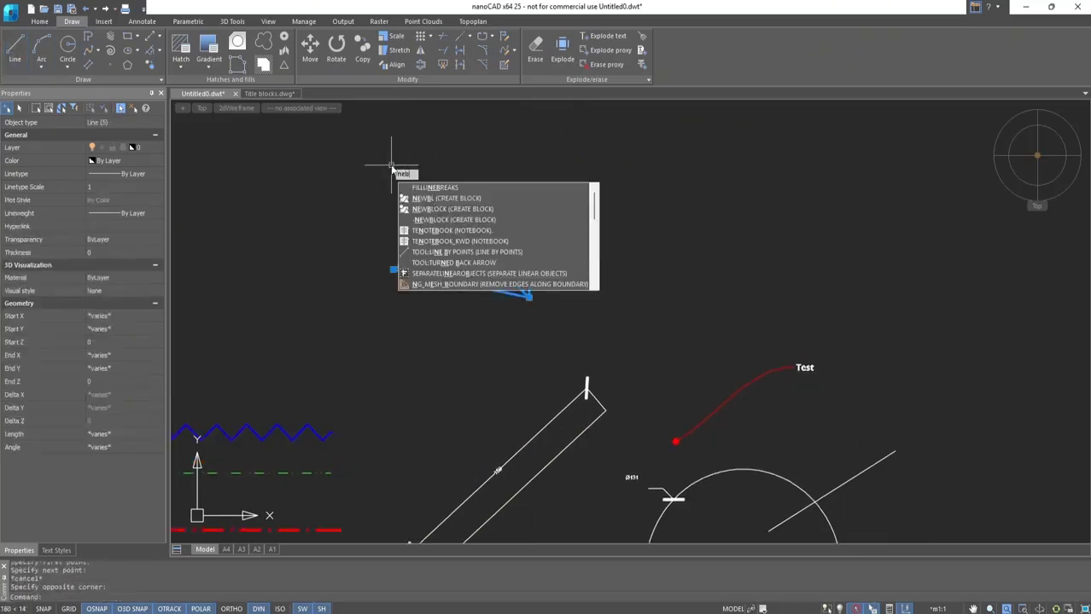
type("l")
key("Return")
type("M")
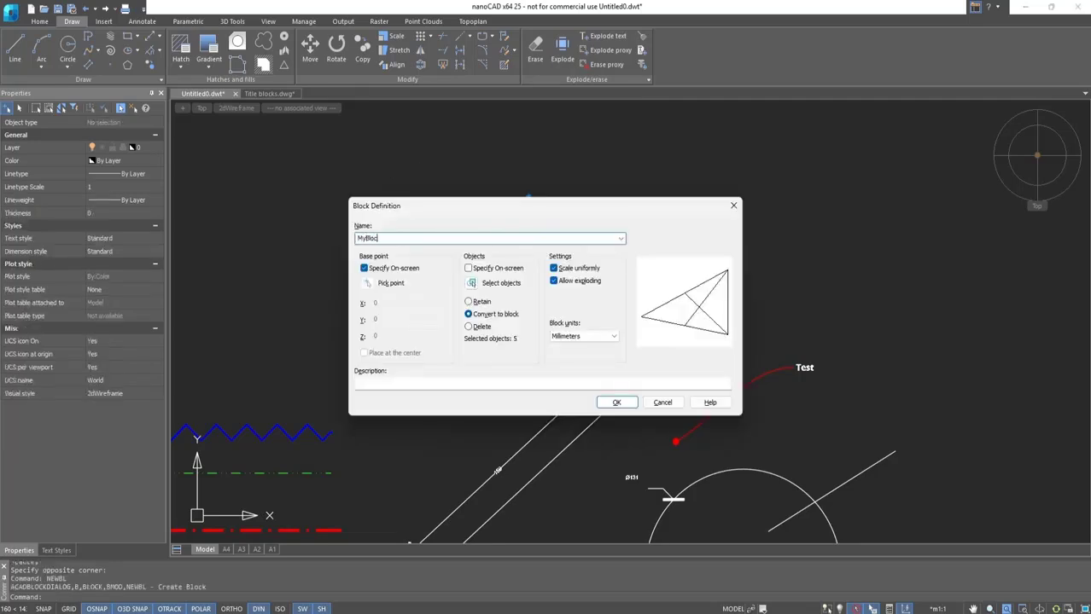
left_click(616, 402)
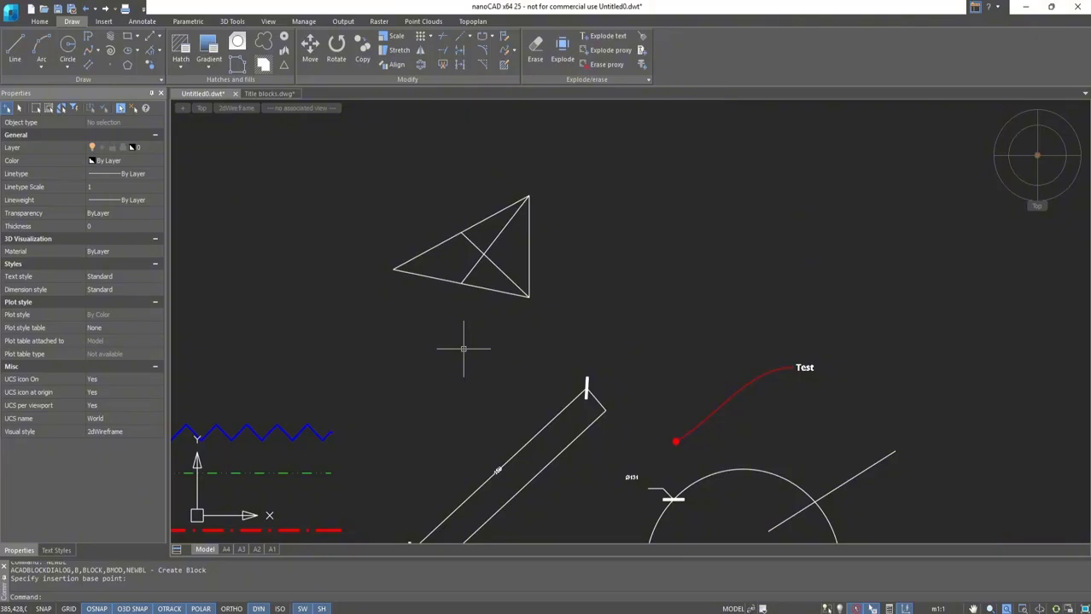
Erase all objects in model space and save the drawing as the template MyTemplate.dwt in the nanoCAD x64 25.0 Templates folder.
key("ctrl+a")
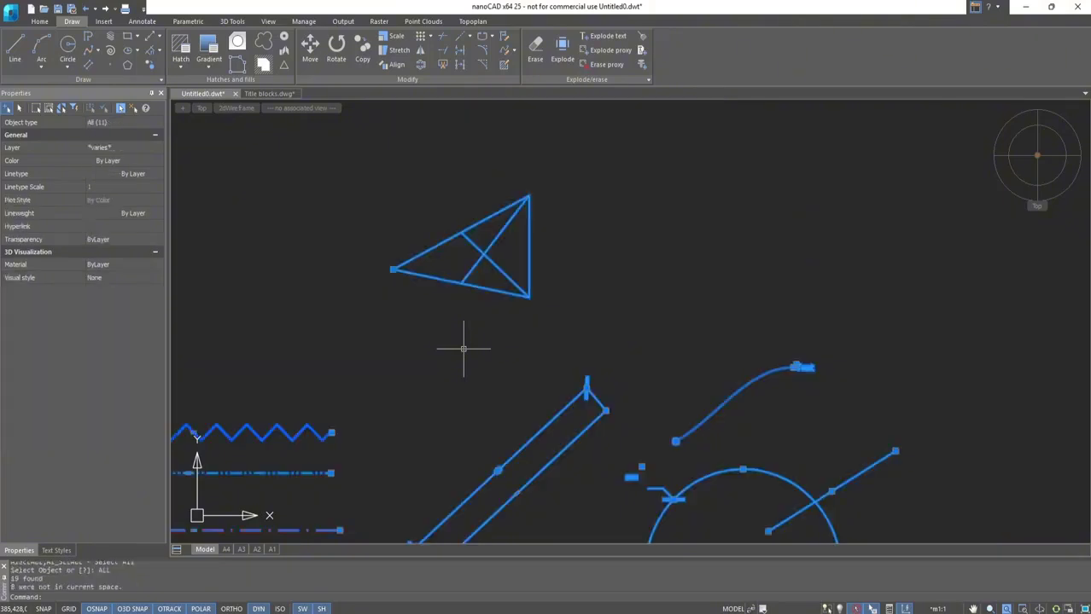
key("Delete")
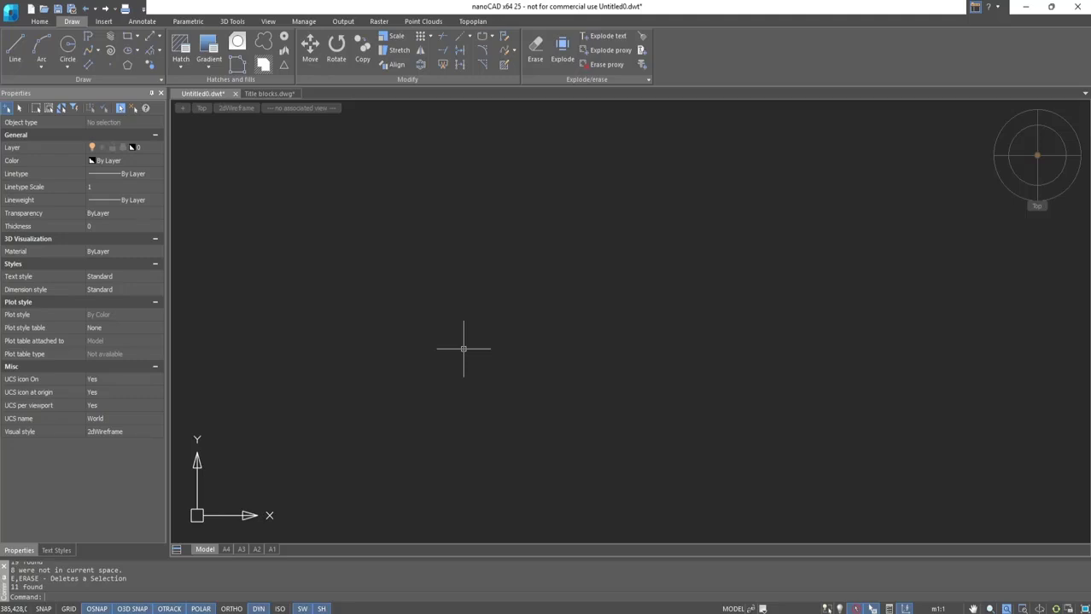
key("ctrl+shift+s")
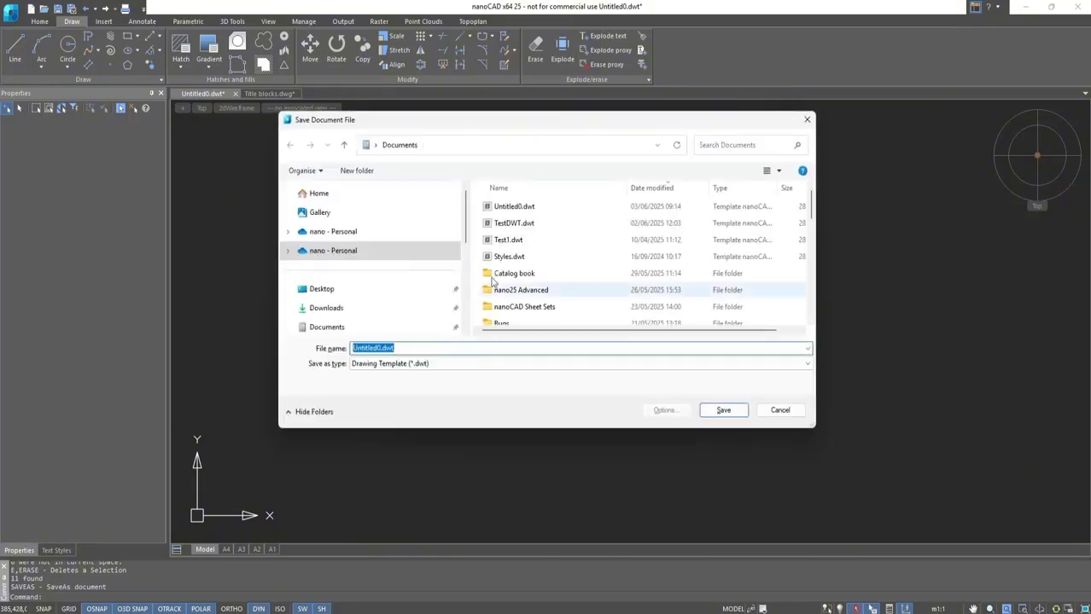
left_click(484, 145)
key("ctrl+v")
key("Return")
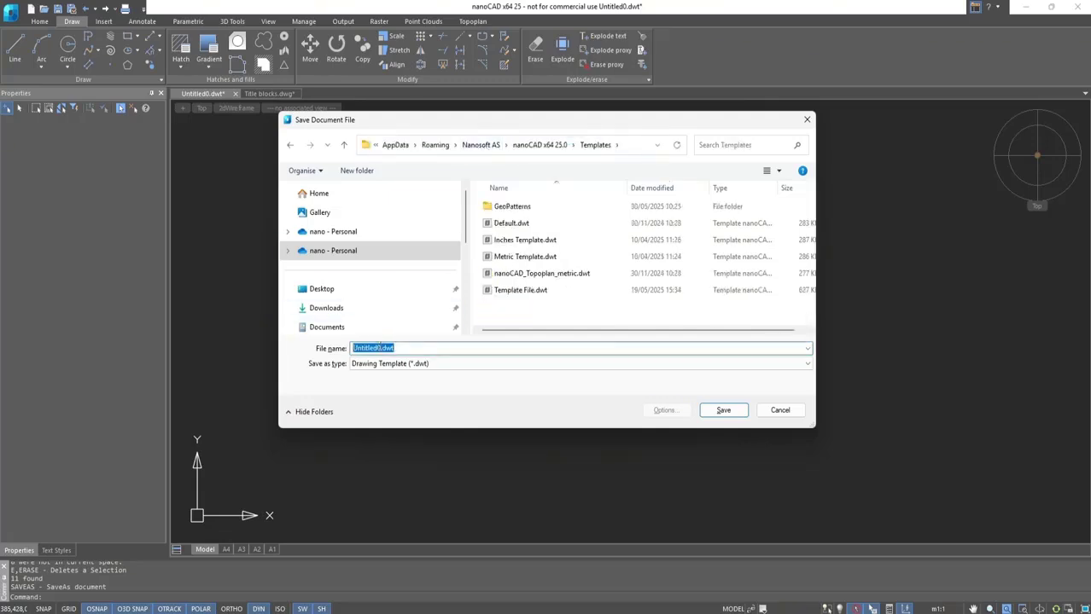
type("N")
key("BackSpace")
type("MyTemplate")
left_click(723, 410)
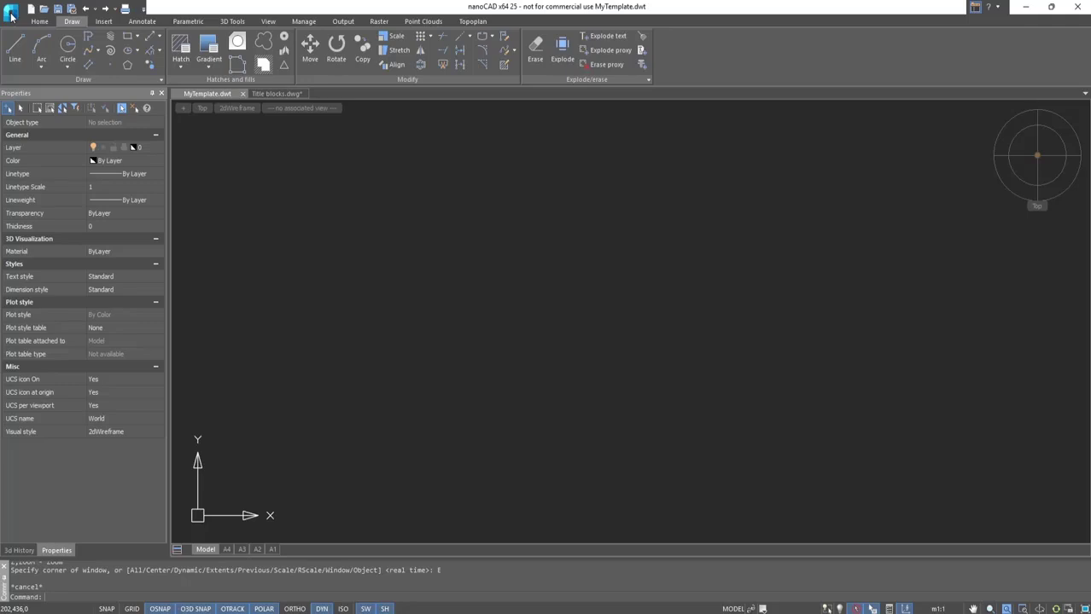
In the application options, set Template Usage for new documents to Choose from list.
left_click(11, 15)
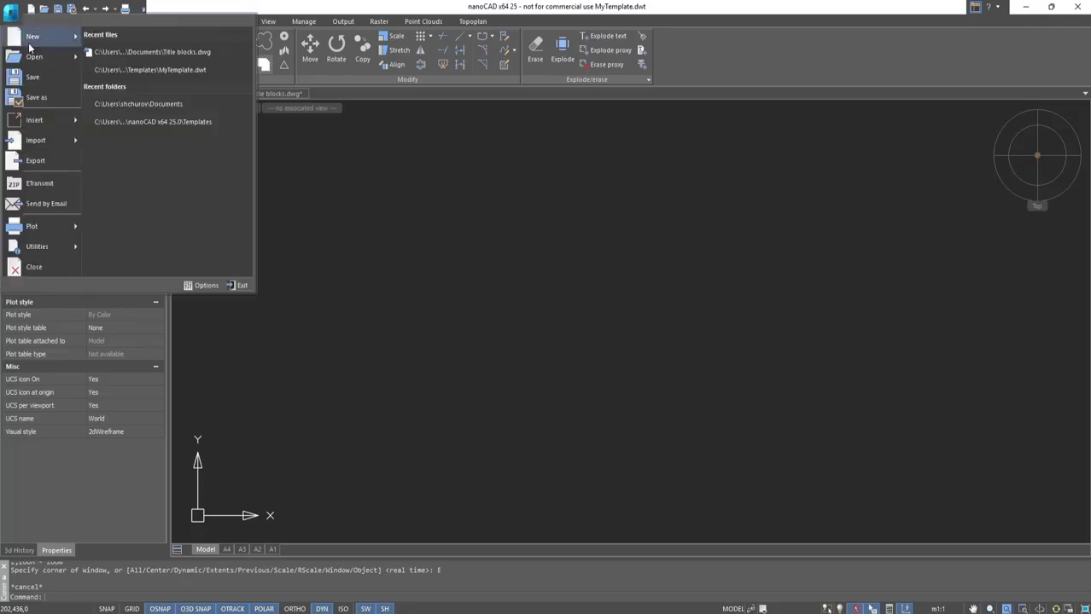
left_click(187, 284)
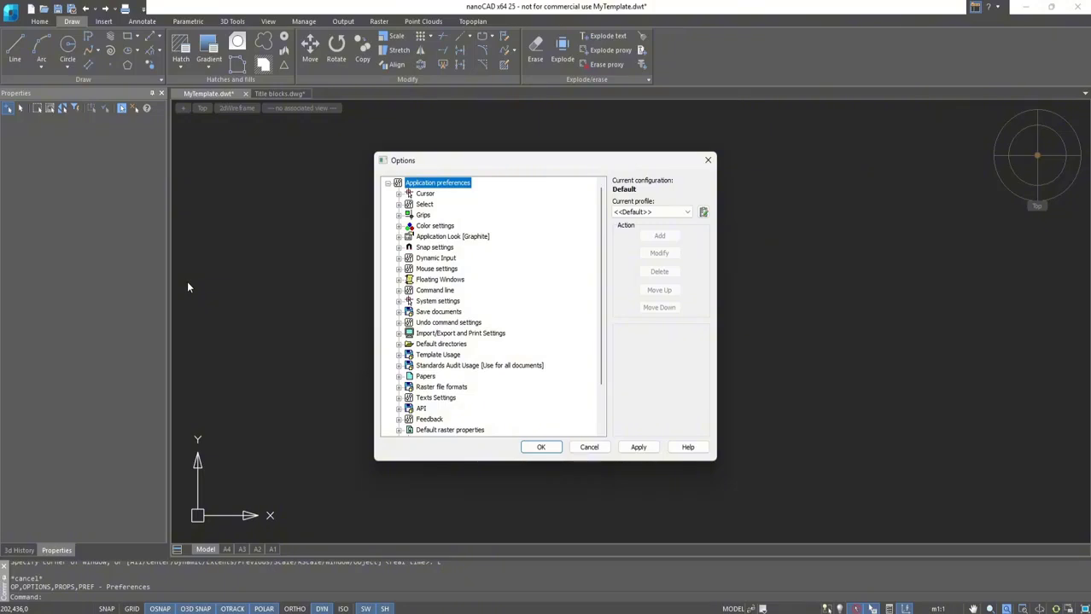
left_click(398, 355)
left_click(409, 365)
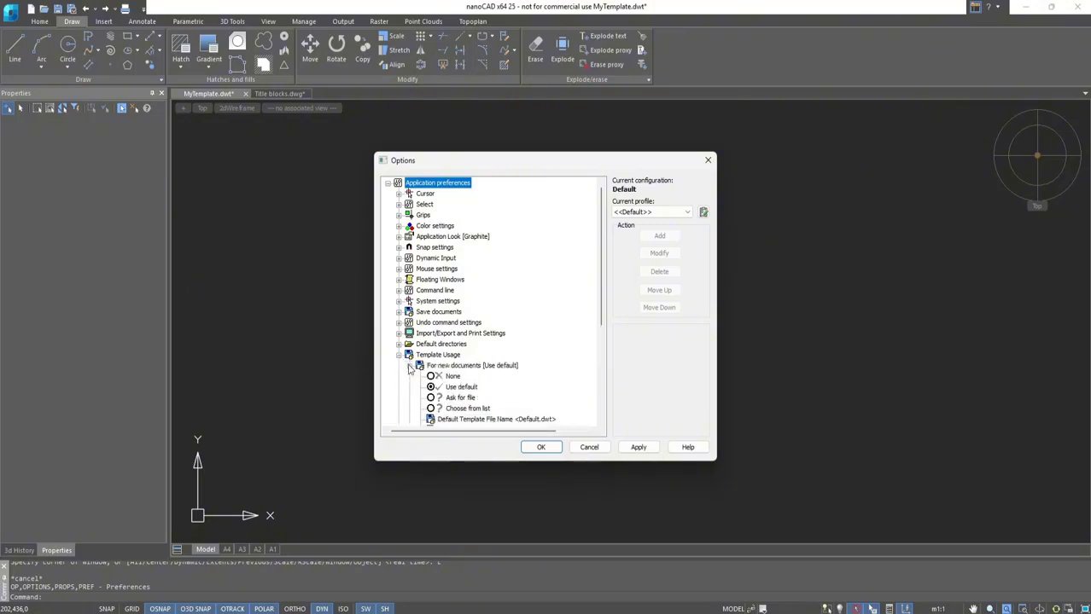
scroll(456, 378, "down", 1)
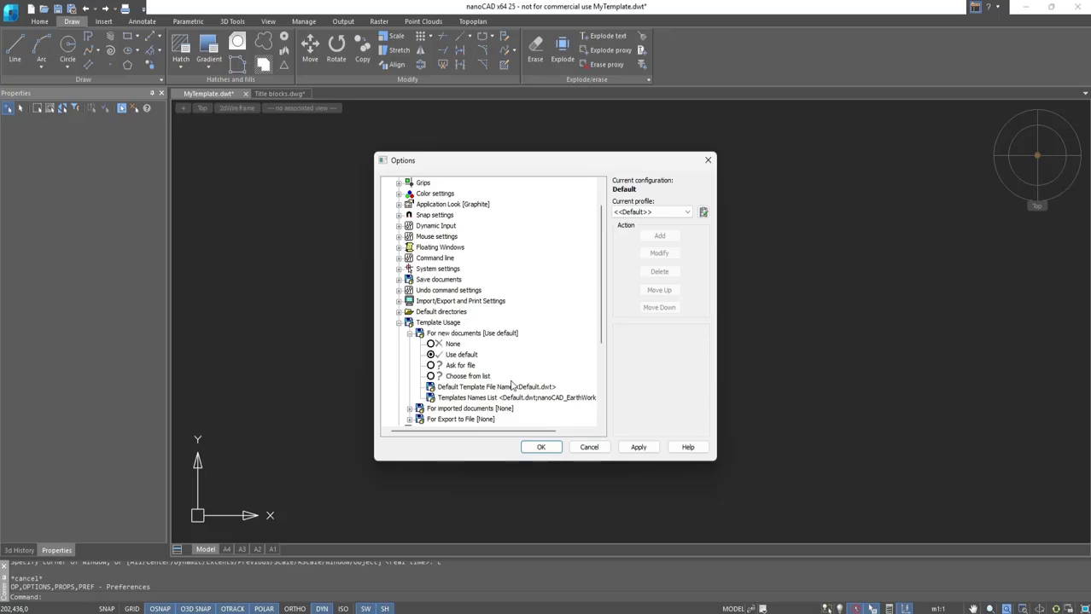
left_click(433, 377)
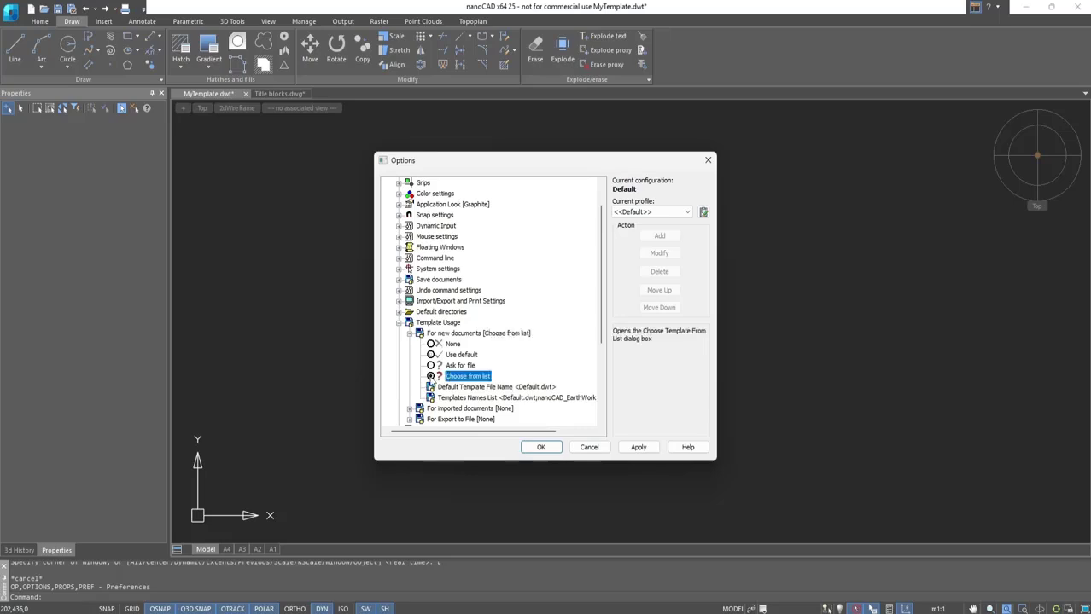
Set the Templates Names List to MyTemplate.dwt from the Templates folder and apply the options.
left_click(499, 409)
left_click(588, 407)
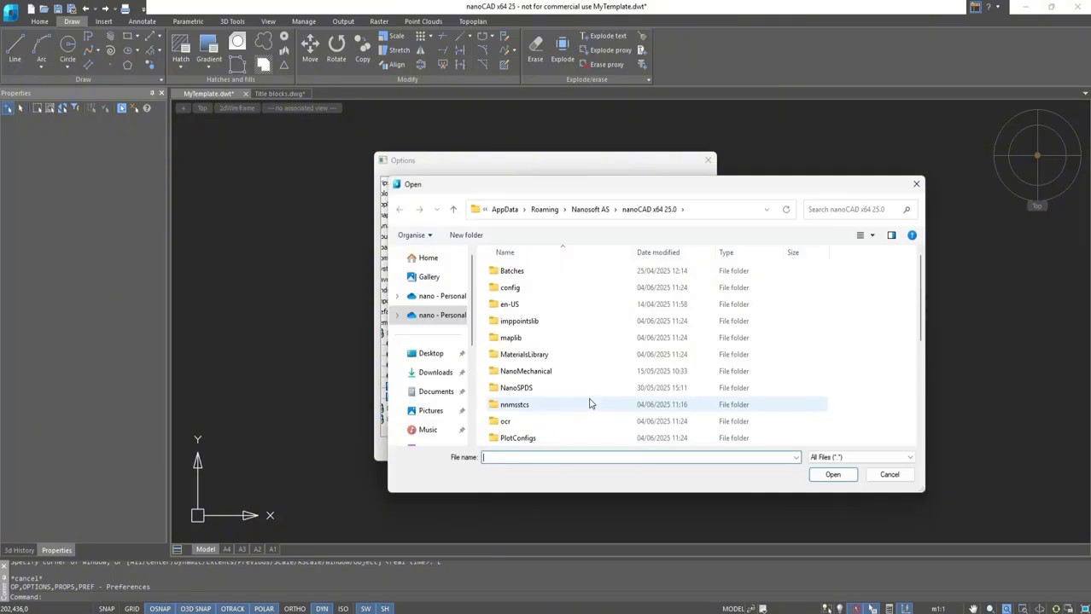
scroll(589, 404, "down", 1)
scroll(589, 403, "down", 1)
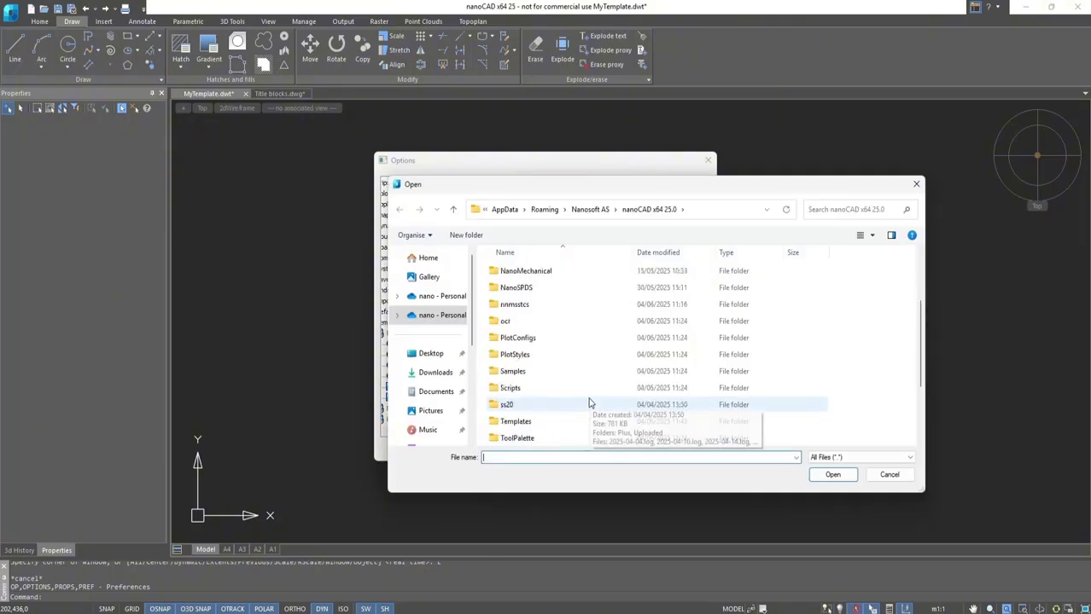
double_click(559, 419)
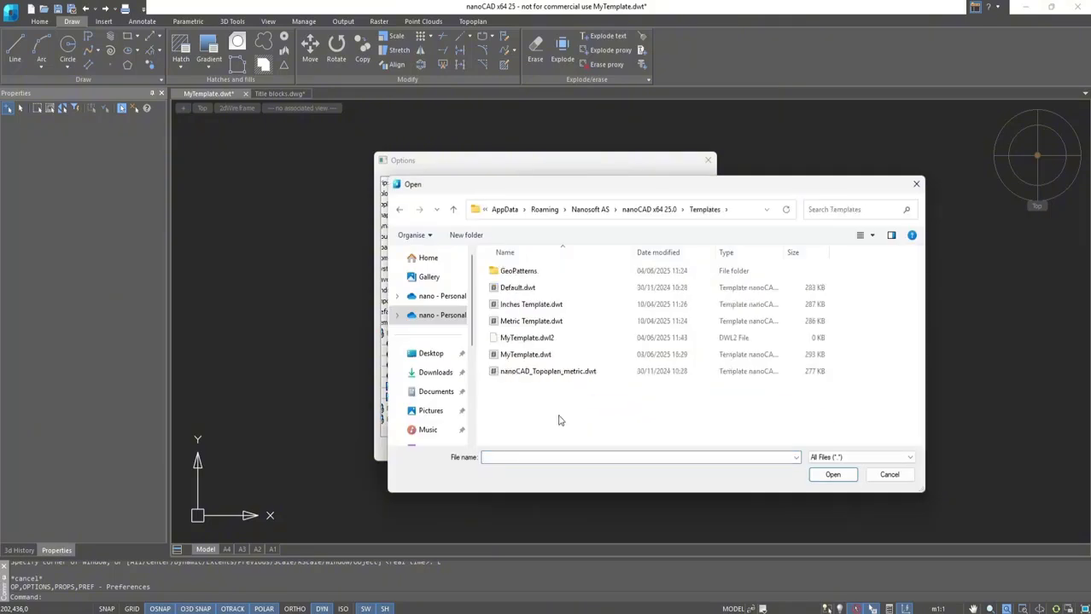
double_click(538, 354)
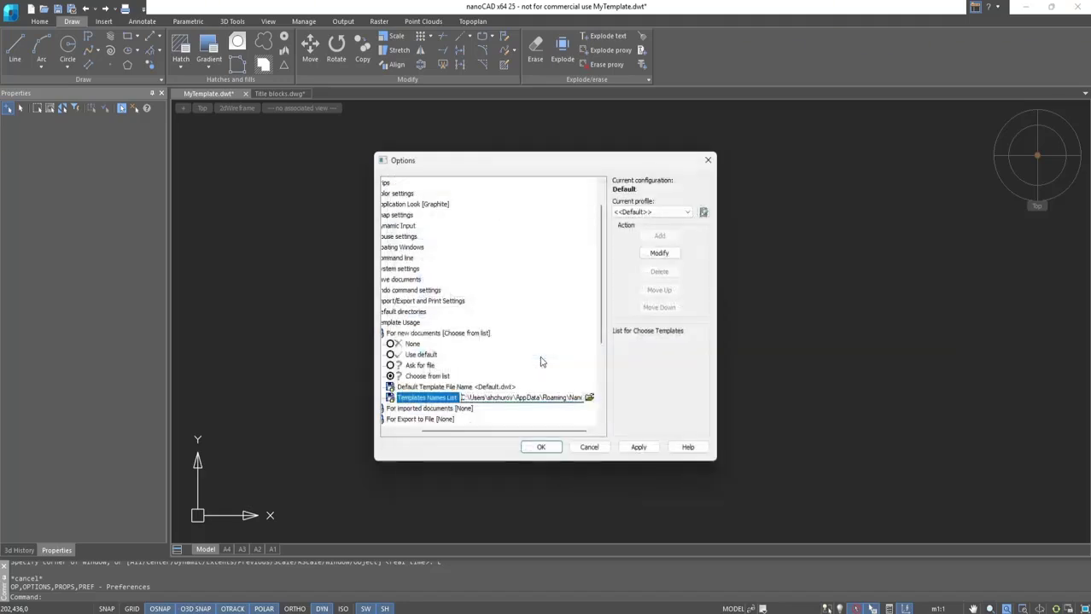
left_click(628, 446)
left_click(542, 448)
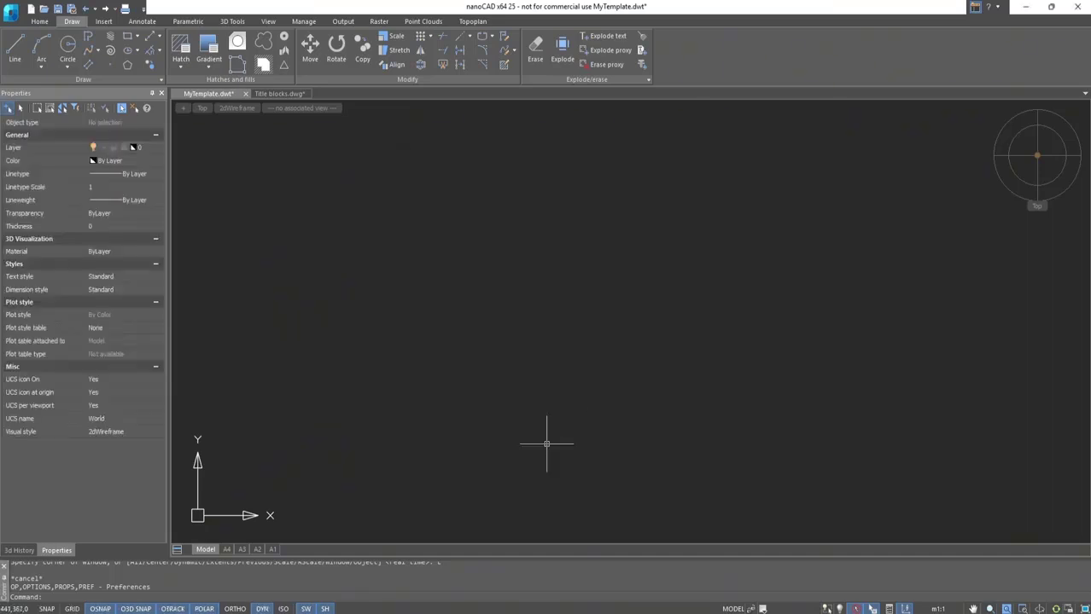
Start a new drawing from the MyTemplate.dwt template and make RED the current layer.
key("ctrl+n")
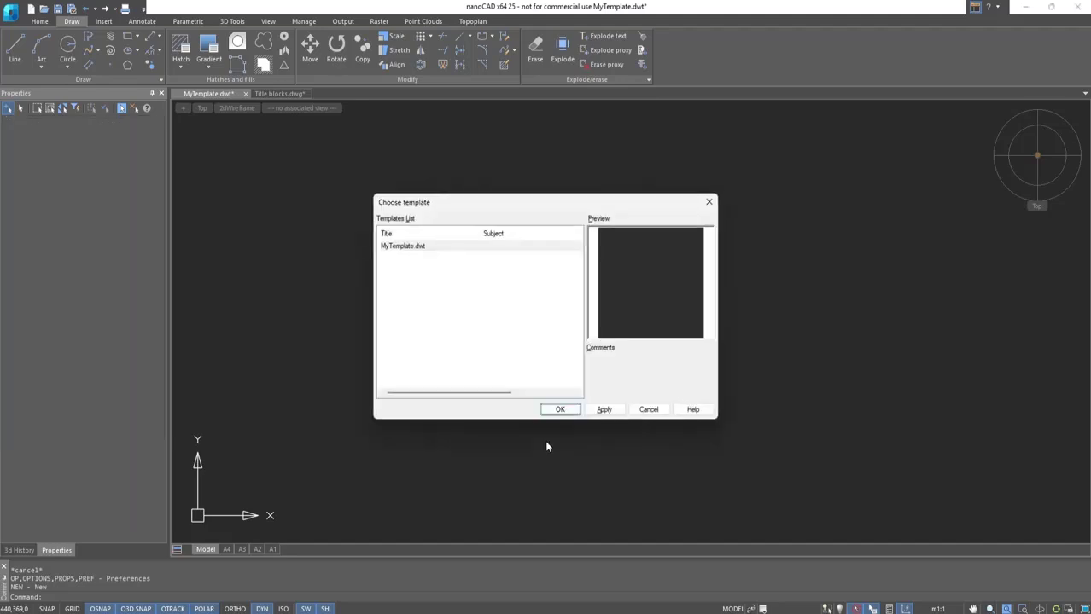
key("Return")
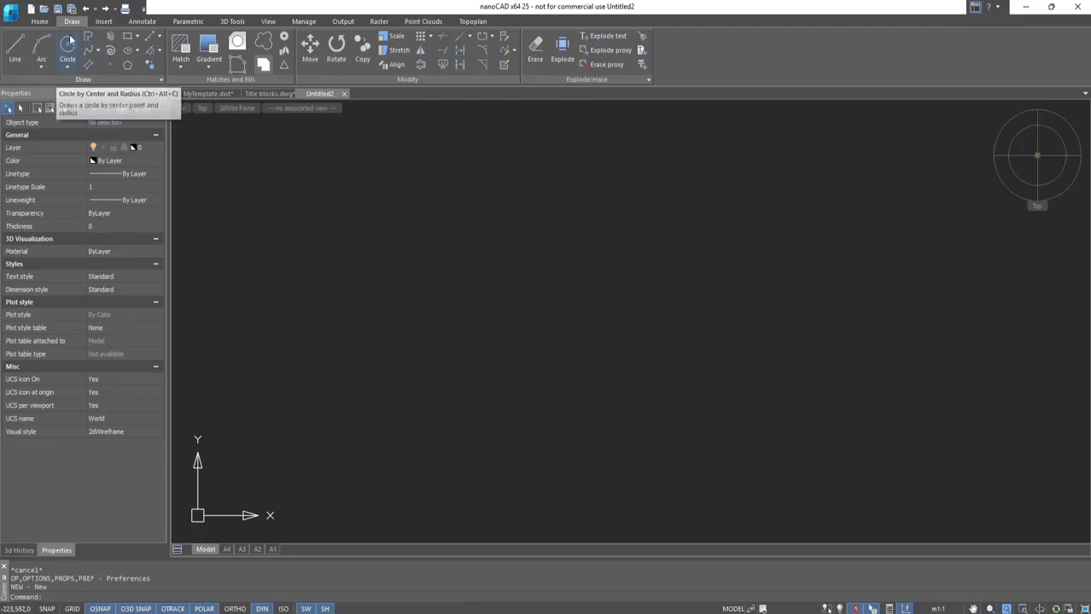
left_click(42, 21)
left_click(228, 52)
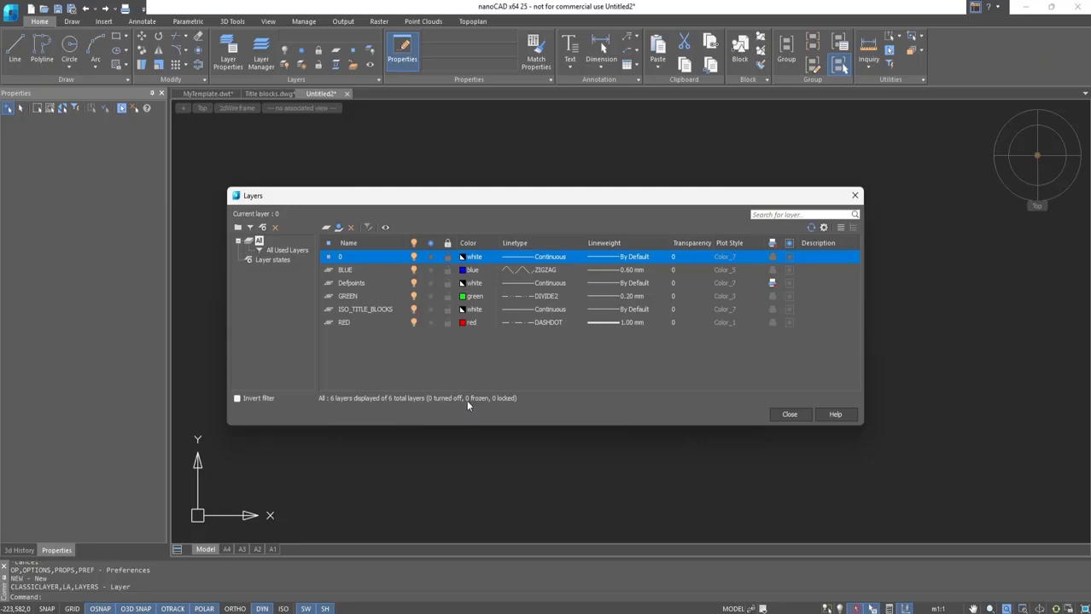
double_click(331, 323)
left_click(787, 415)
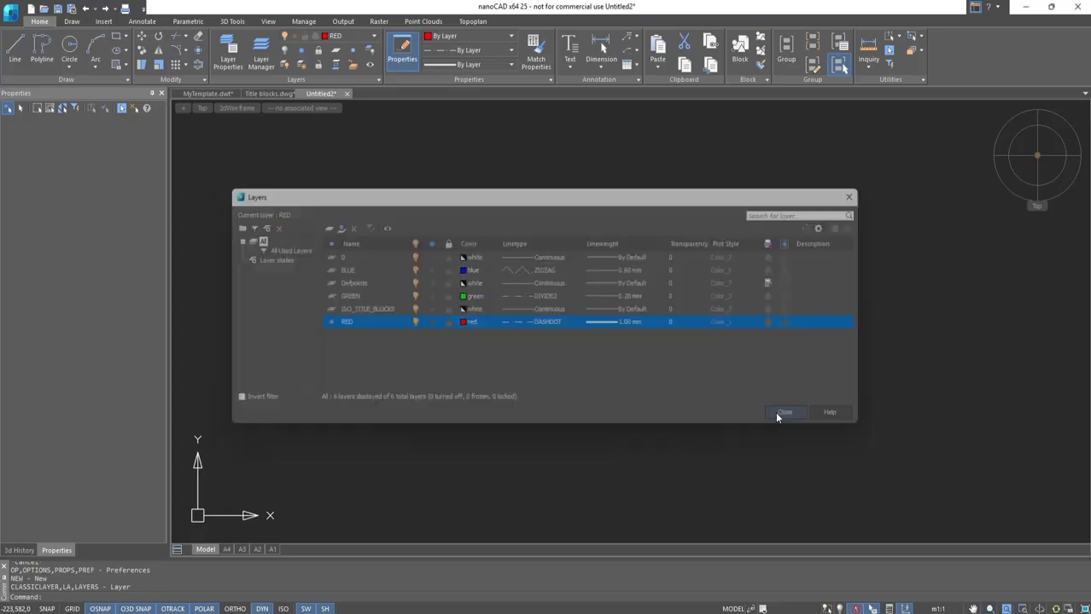
Draw a 500 by 500 rectangle in model space on the RED layer.
left_click(116, 36)
left_click(332, 221)
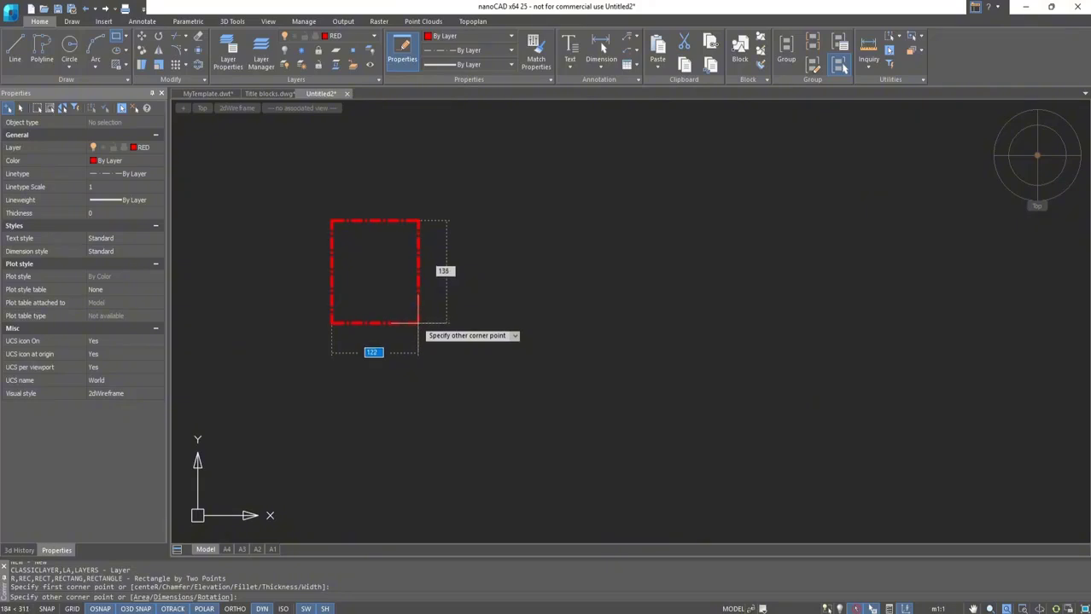
type("500")
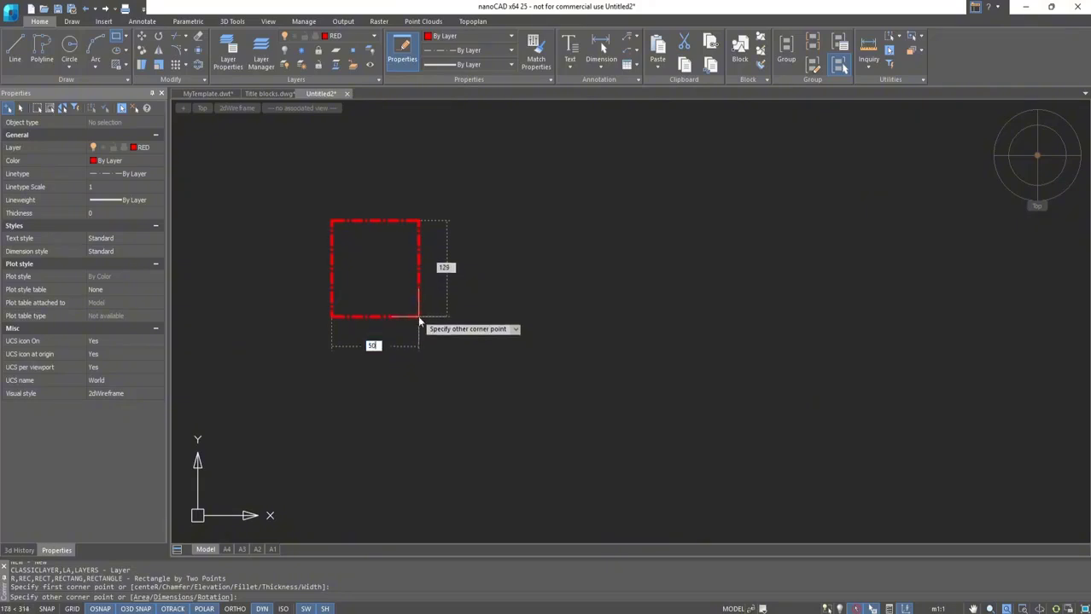
key("Tab")
type("500")
key("Return")
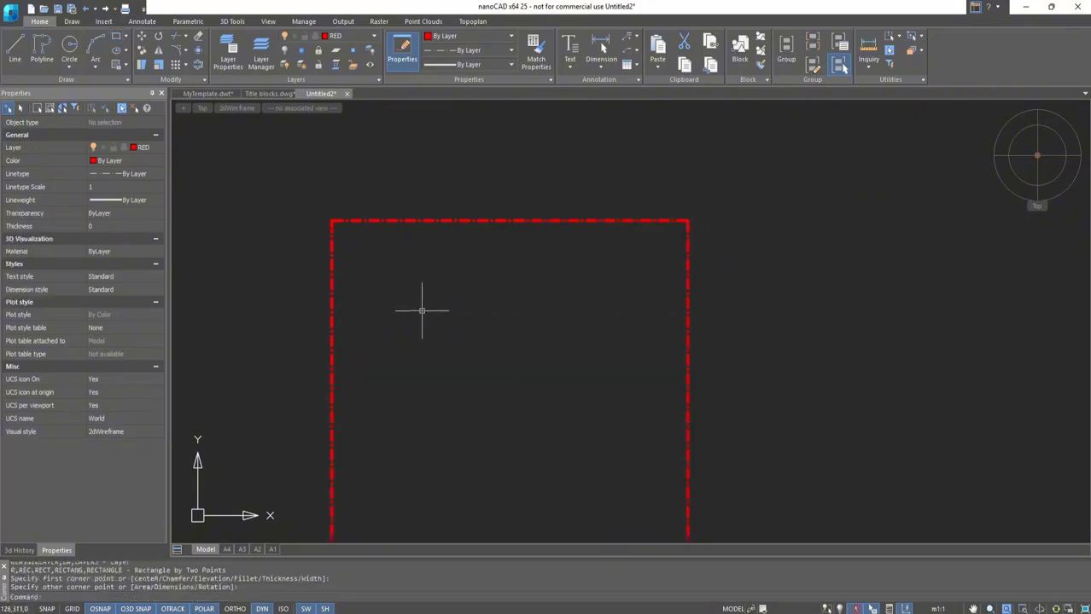
Switch to the GREEN layer and draw a circle of radius 600 centred to the right of the rectangle.
scroll(423, 309, "down", 2)
middle_click_drag(669, 322, 579, 279)
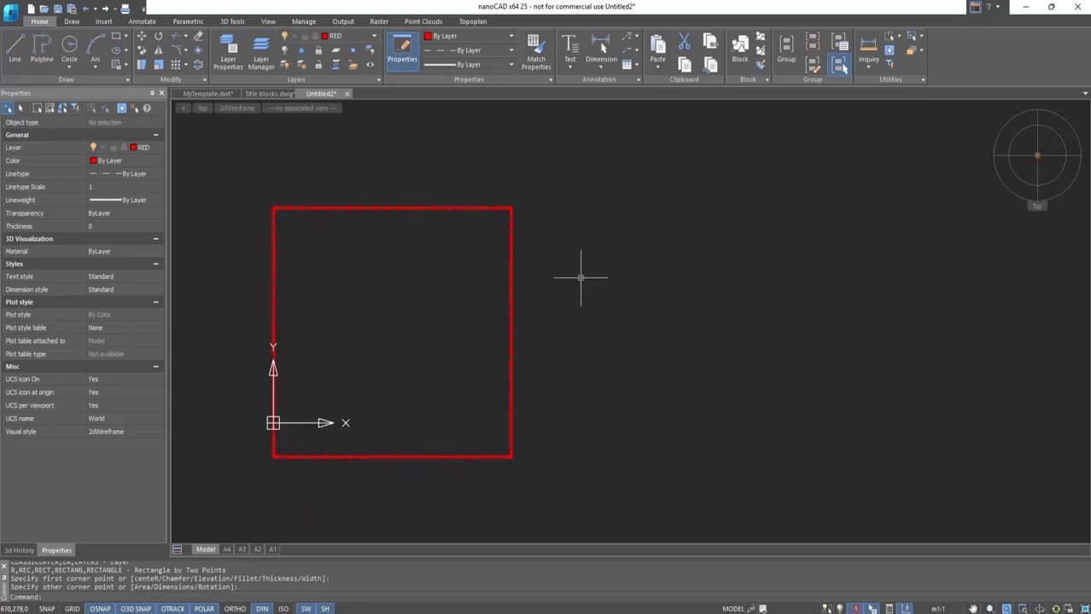
left_click(158, 148)
left_click(138, 179)
left_click(69, 47)
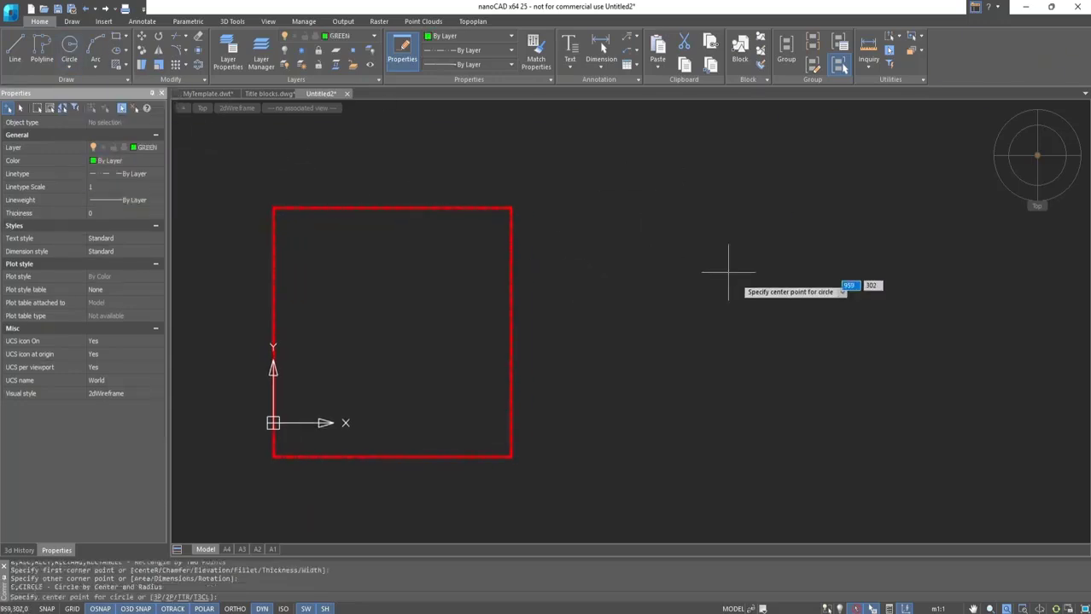
left_click(785, 318)
type("600")
key("Return")
Make BLUE the current layer.
scroll(739, 275, "down", 2)
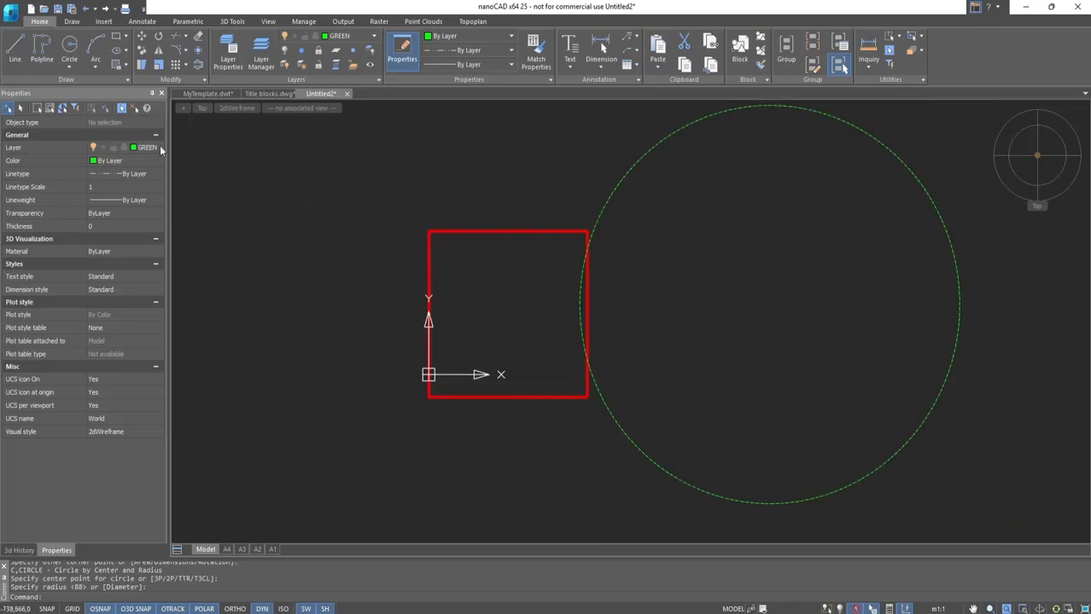
left_click(156, 148)
left_click(145, 167)
middle_click_drag(390, 185, 302, 185)
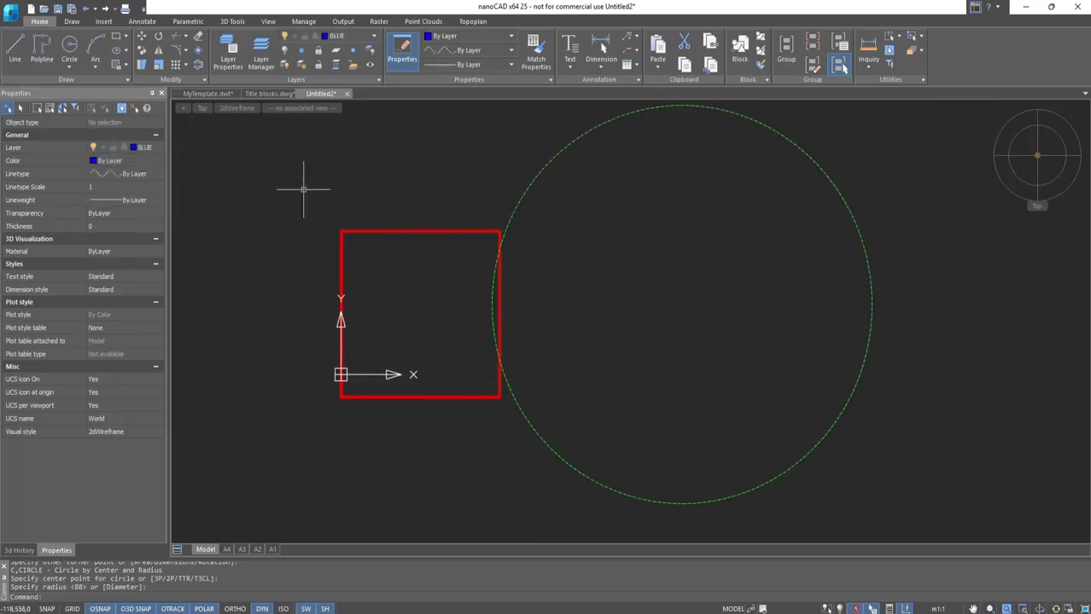
Make layer 0 current and add a horizontal dimension above the rectangle's top edge.
left_click(157, 148)
left_click(161, 161)
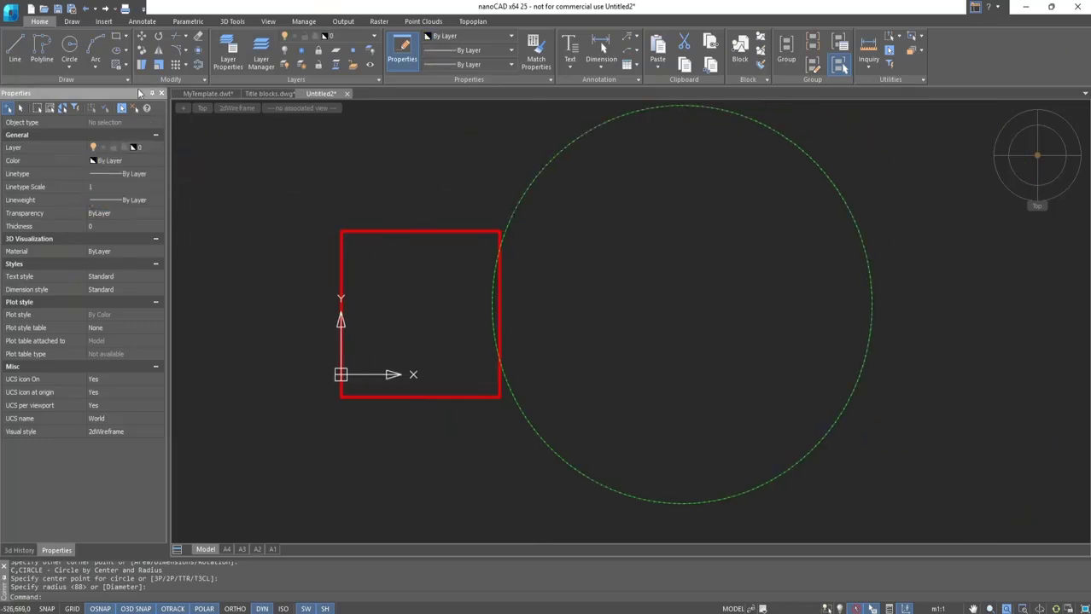
left_click(141, 20)
left_click(152, 62)
left_click(155, 86)
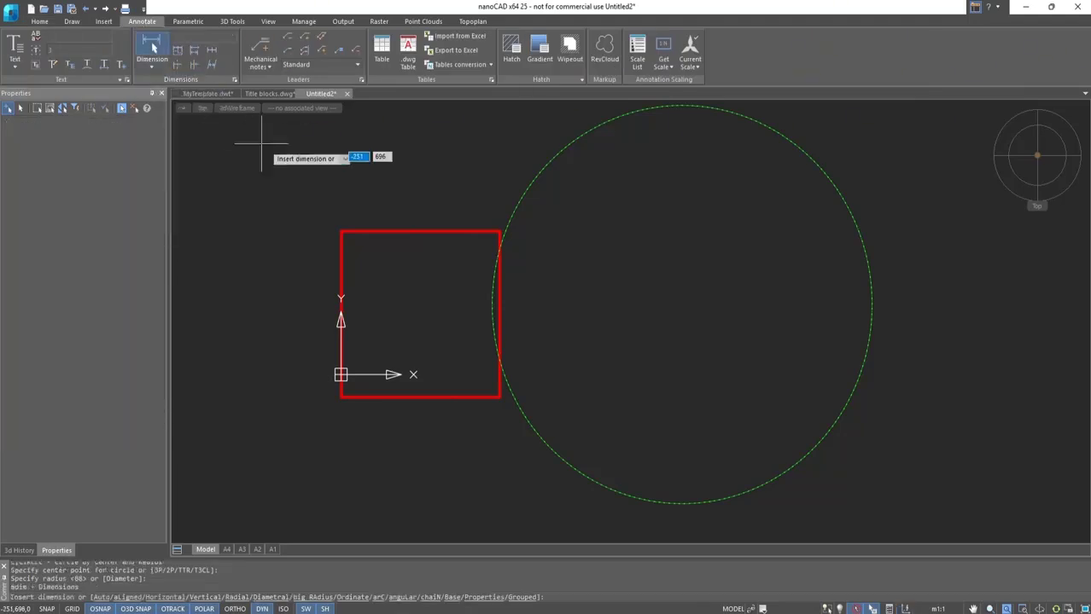
left_click(340, 231)
left_click(500, 231)
scroll(422, 214, "up", 4)
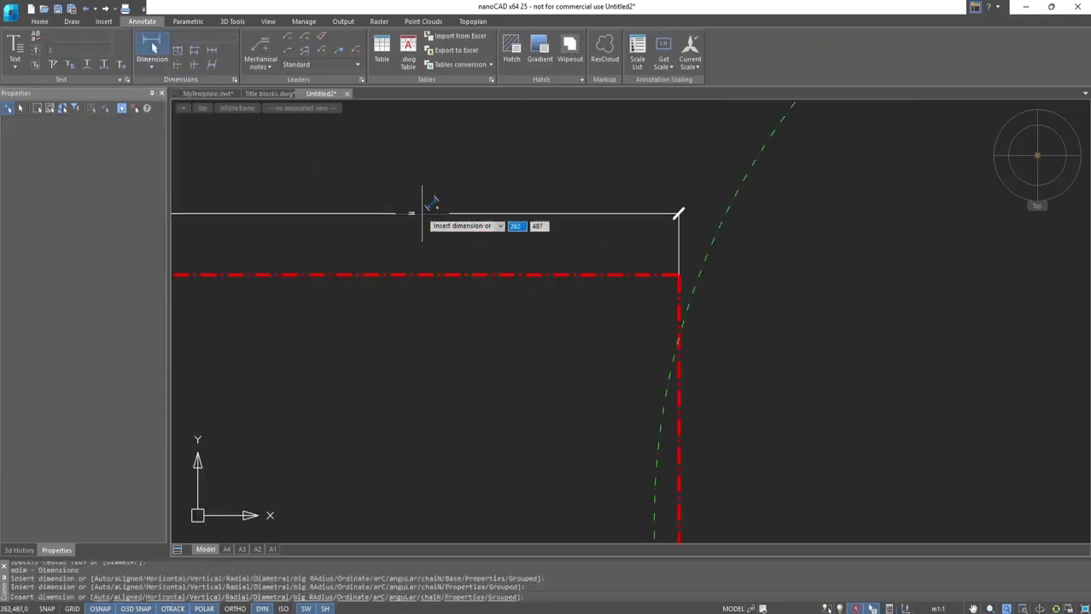
scroll(381, 227, "up", 1)
middle_click_drag(509, 239, 638, 246)
left_click(528, 230)
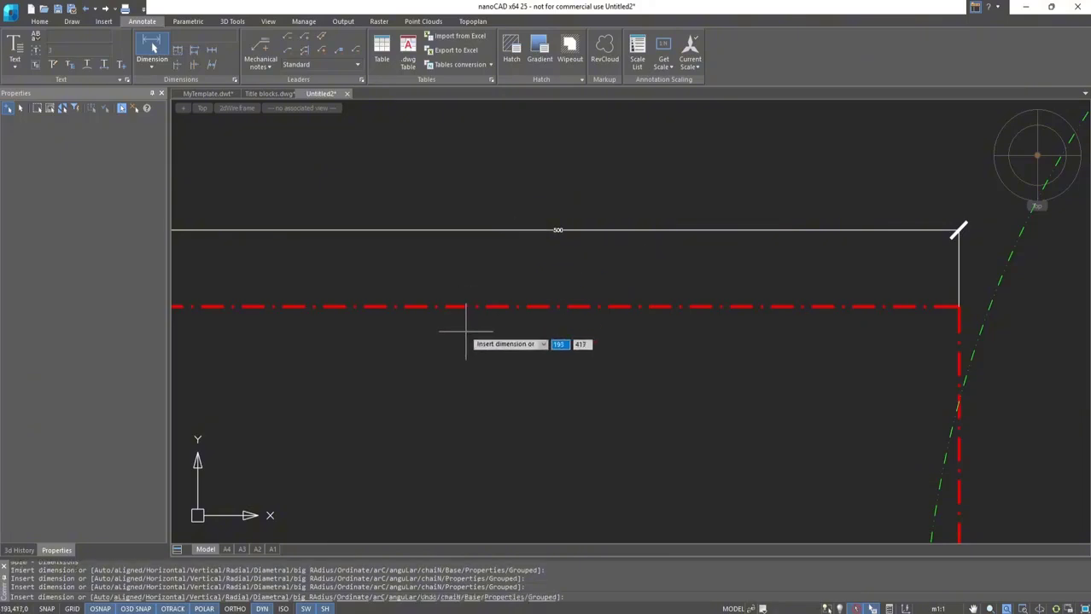
Add a diameter dimension to the upper-left part of the green circle and end the dimension command.
scroll(466, 331, "down", 1)
middle_click_drag(406, 334, 271, 317)
scroll(568, 255, "down", 1)
middle_click_drag(569, 255, 428, 298)
scroll(533, 239, "up", 1)
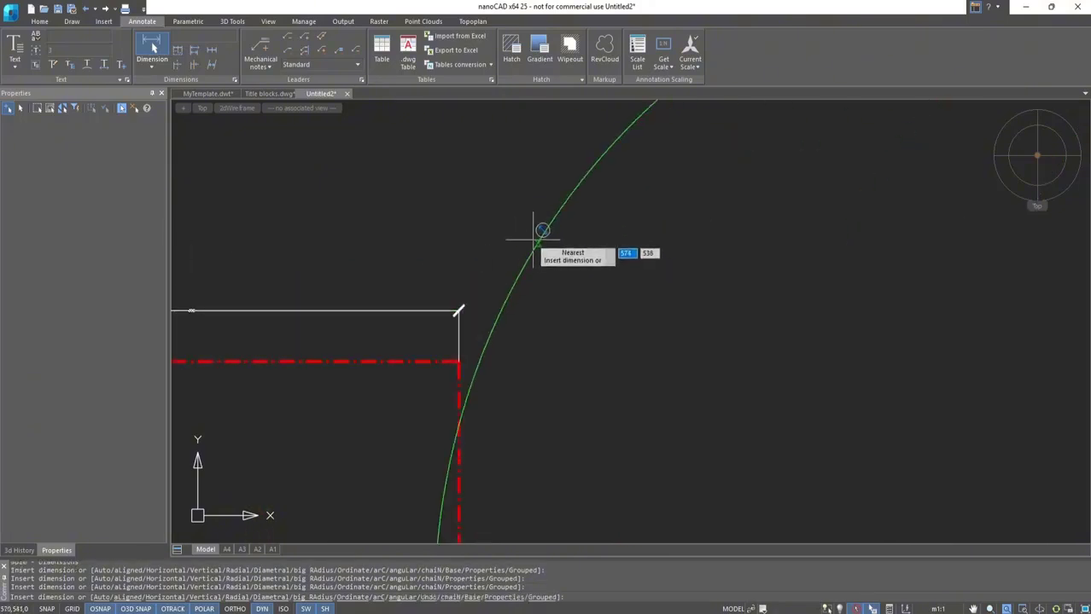
left_click(530, 247)
left_click(530, 246)
scroll(531, 245, "up", 2)
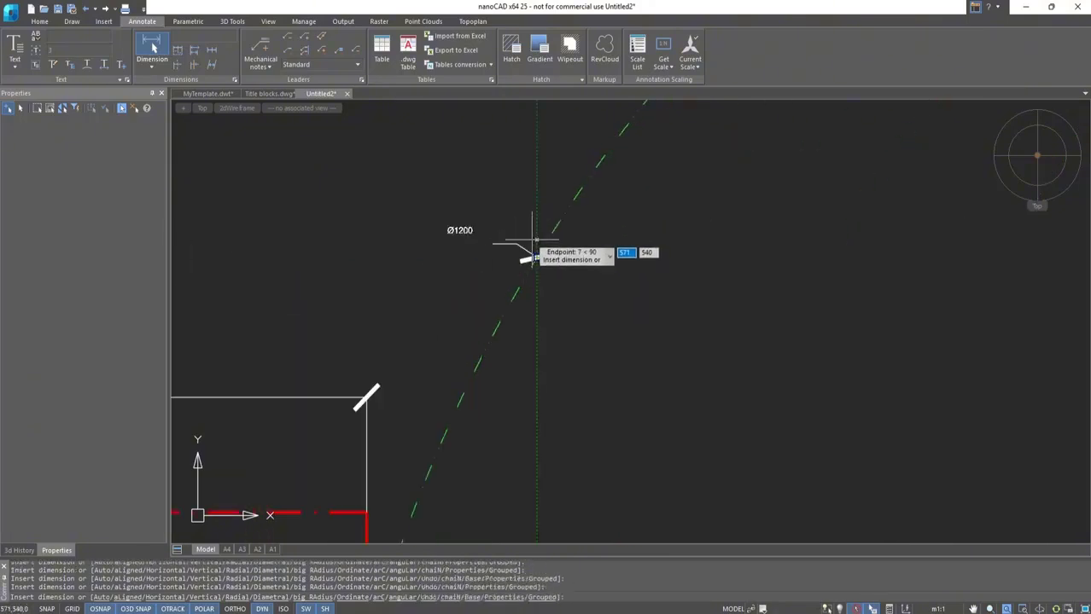
key("Escape")
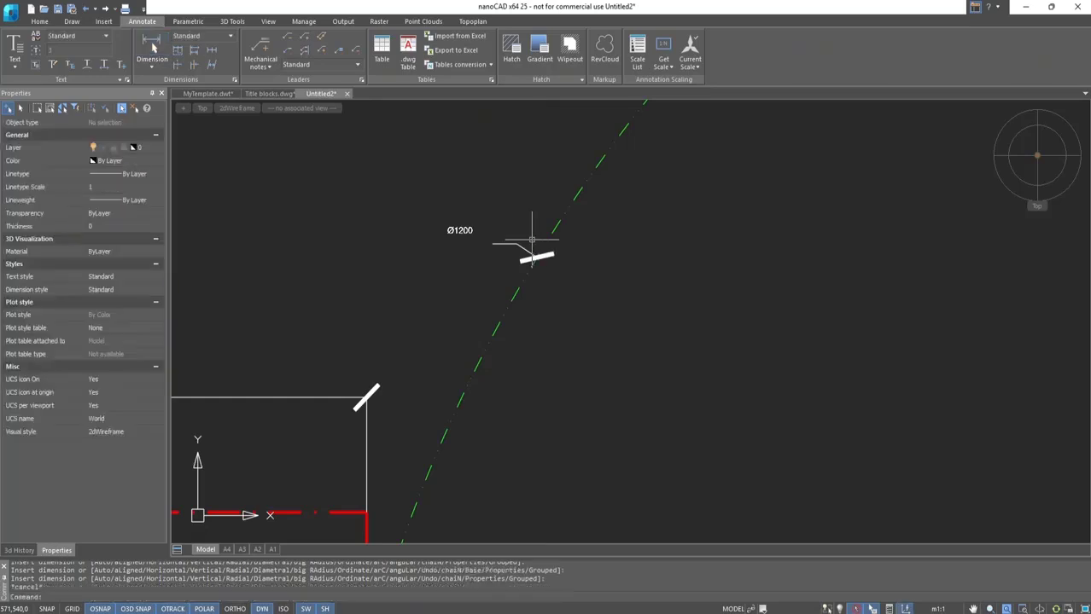
Place a multileader with the text TEST in the empty area above the rectangle.
scroll(531, 246, "down", 4)
middle_click_drag(434, 188, 591, 245)
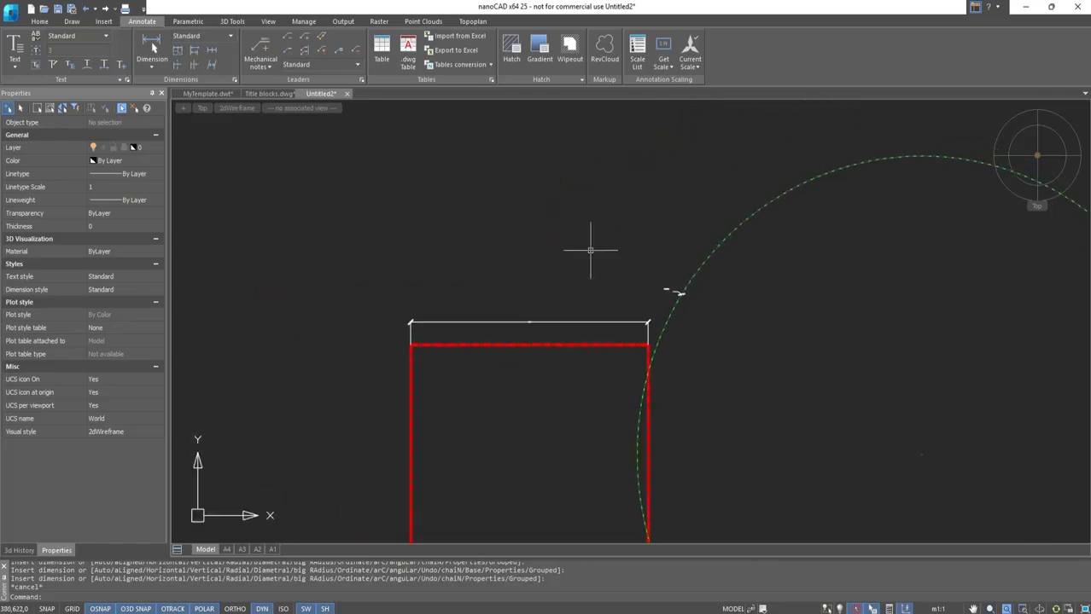
scroll(505, 246, "up", 1)
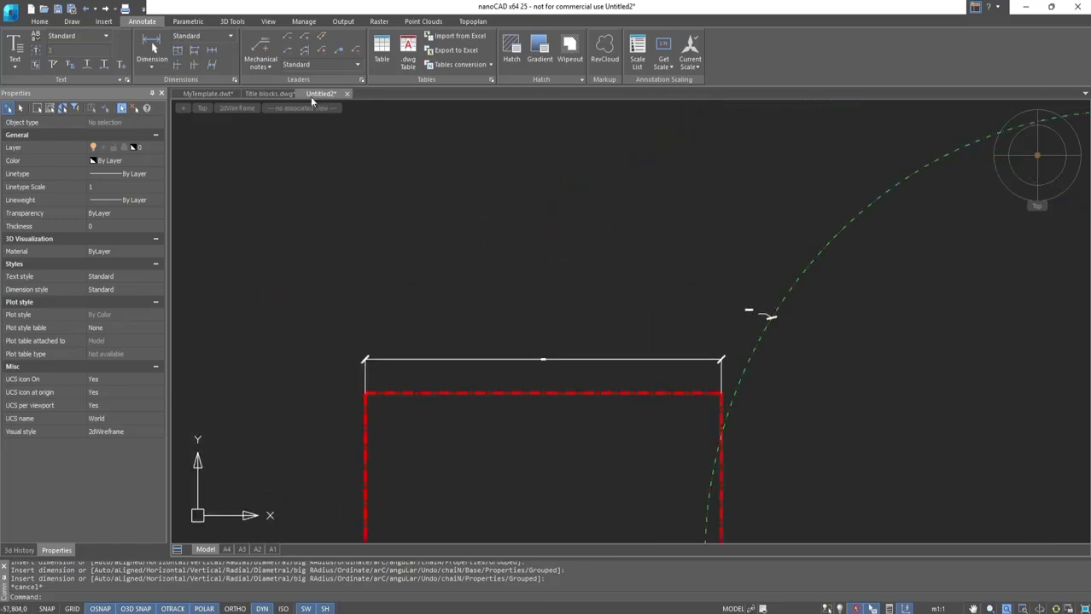
left_click(290, 53)
scroll(493, 287, "up", 2)
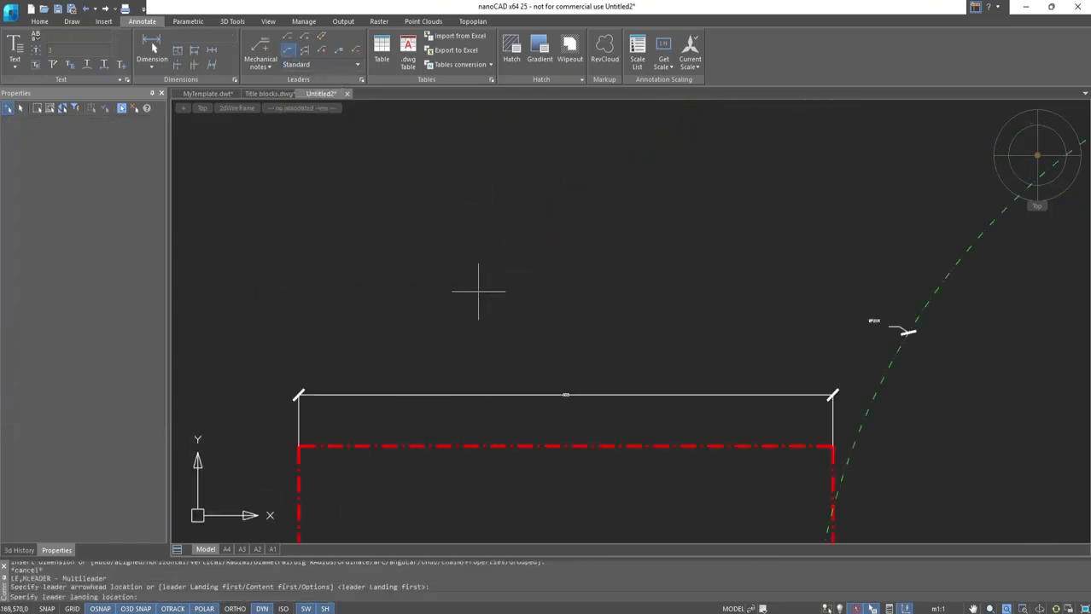
scroll(478, 291, "up", 3)
left_click(429, 321)
left_click(585, 242)
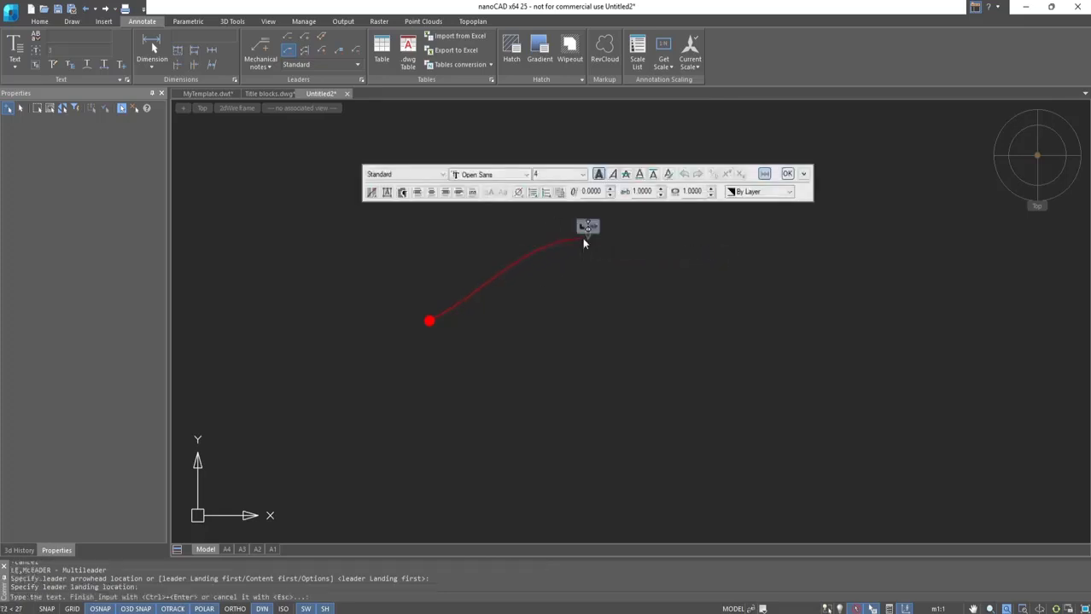
type("TEST")
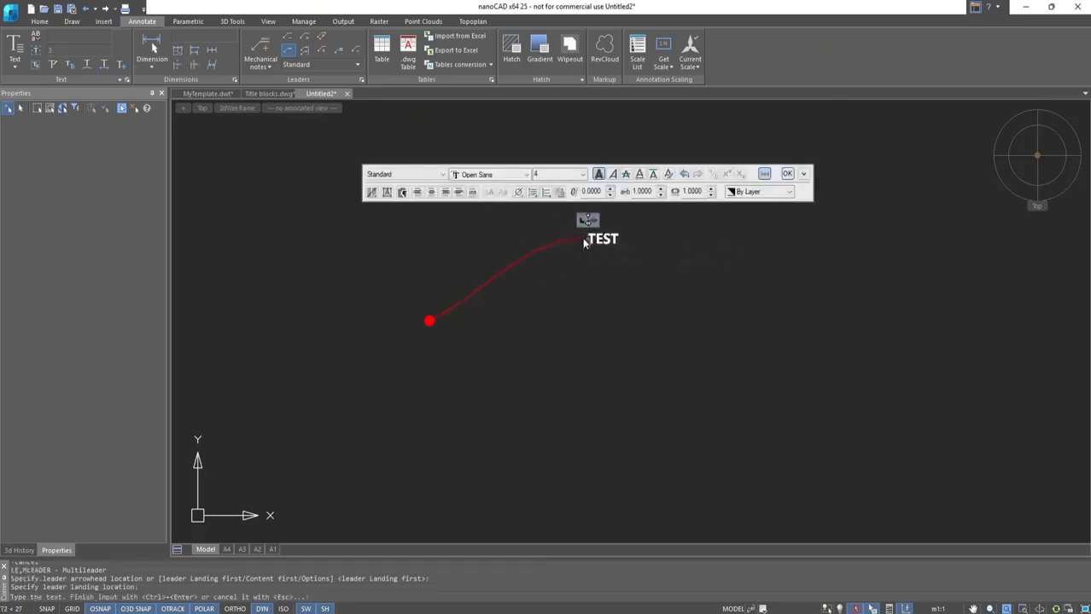
left_click(713, 319)
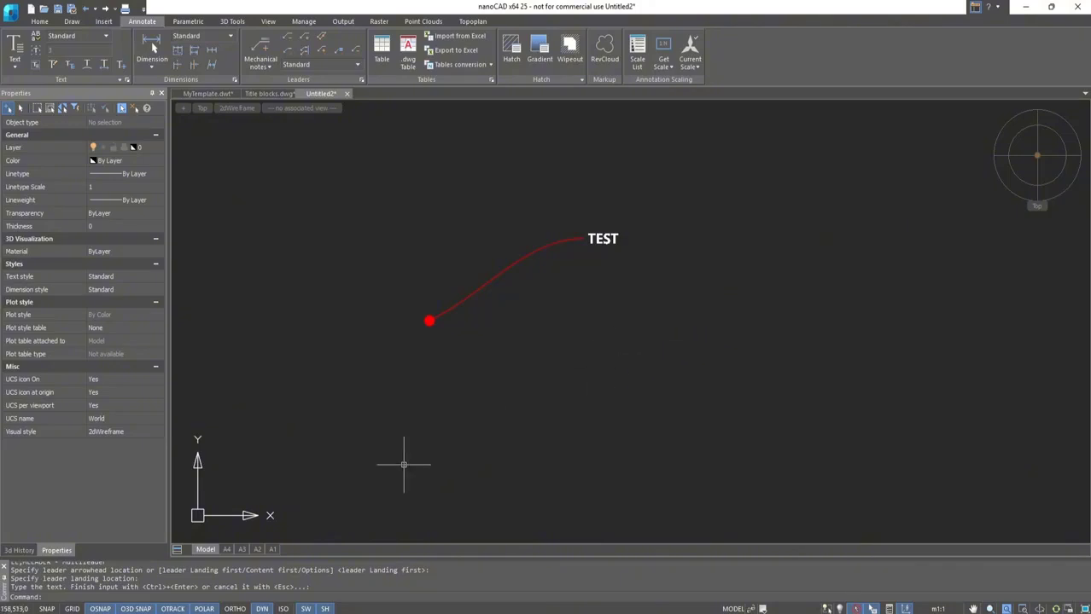
Inspect the frames and title blocks on the A4, A3, A2 and A1 layouts.
left_click(229, 550)
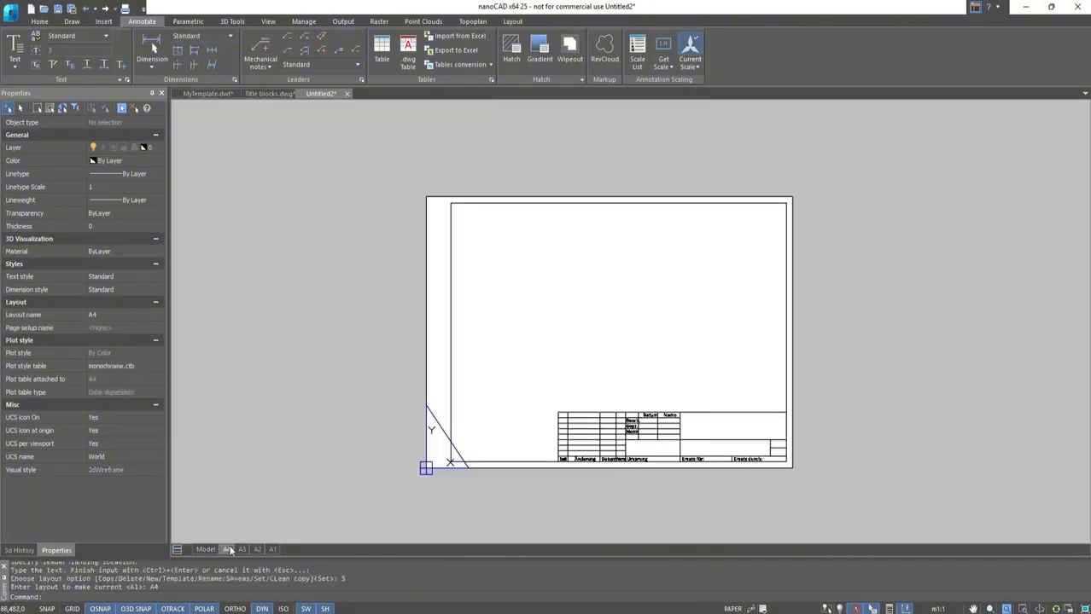
scroll(619, 481, "up", 3)
middle_click_drag(618, 481, 551, 573)
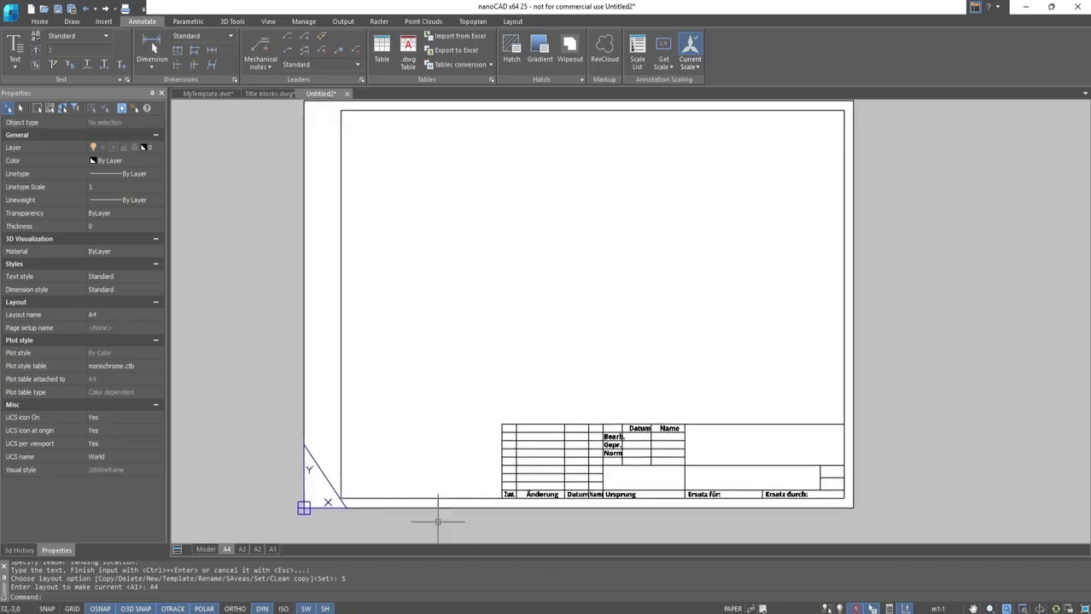
left_click(245, 551)
left_click(257, 550)
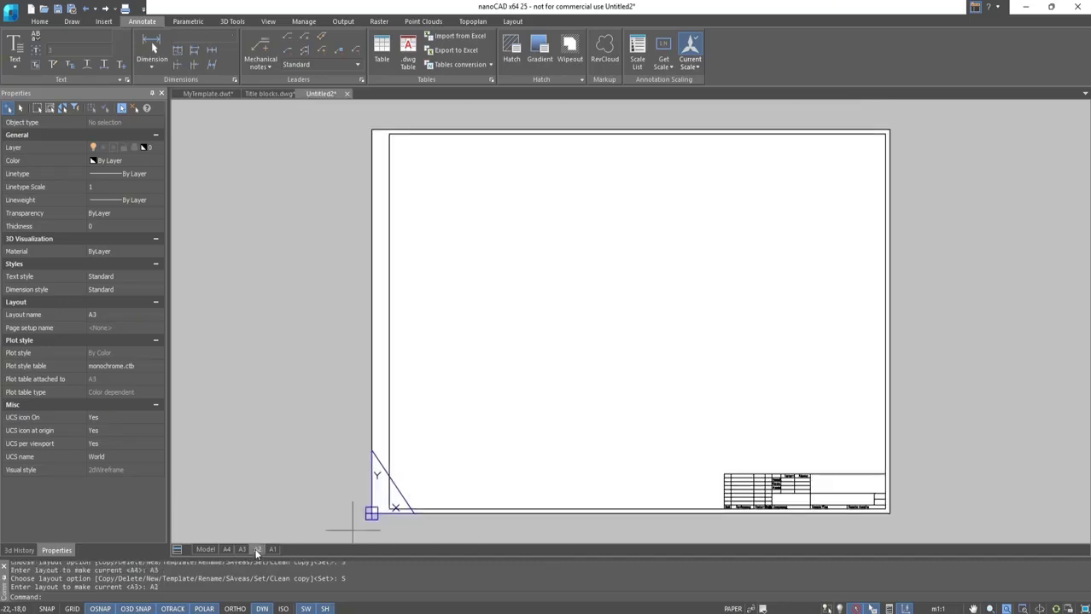
left_click(272, 550)
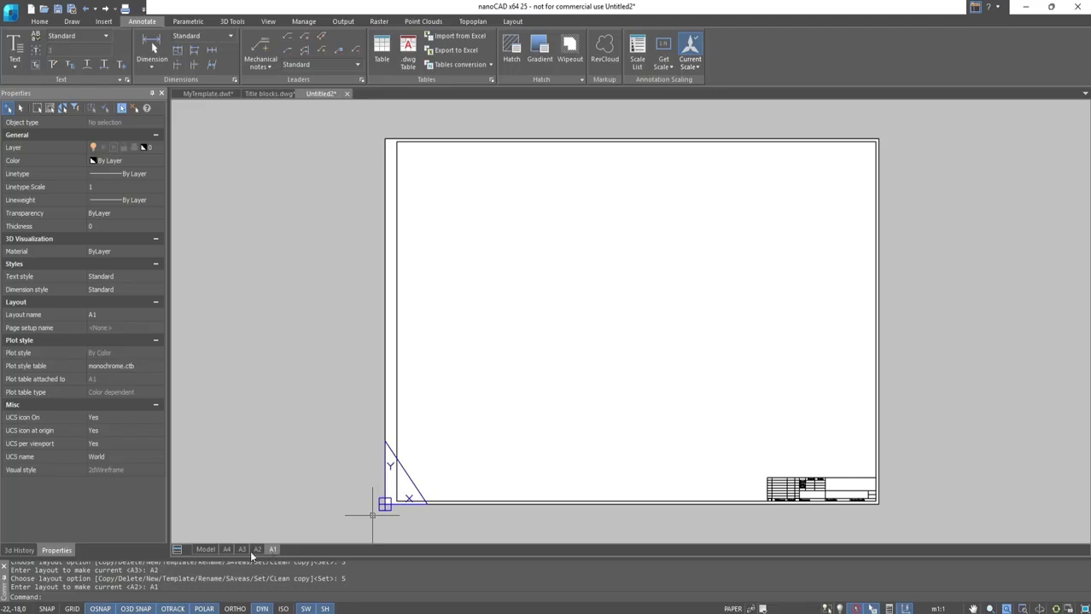
Review the plot settings of the A3 layout and close them without plotting.
left_click(244, 550)
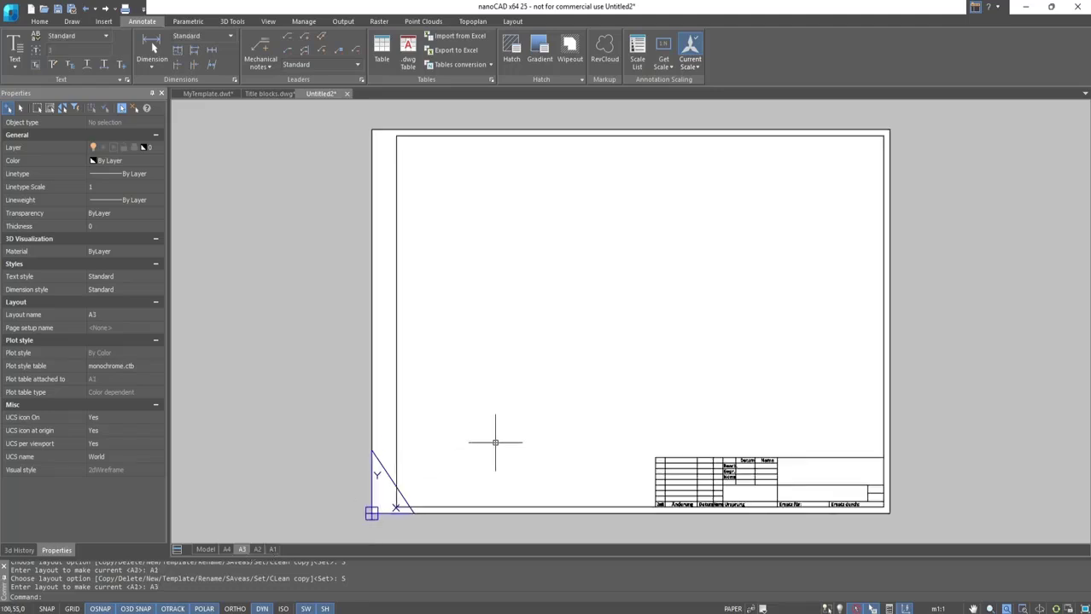
key("ctrl+p")
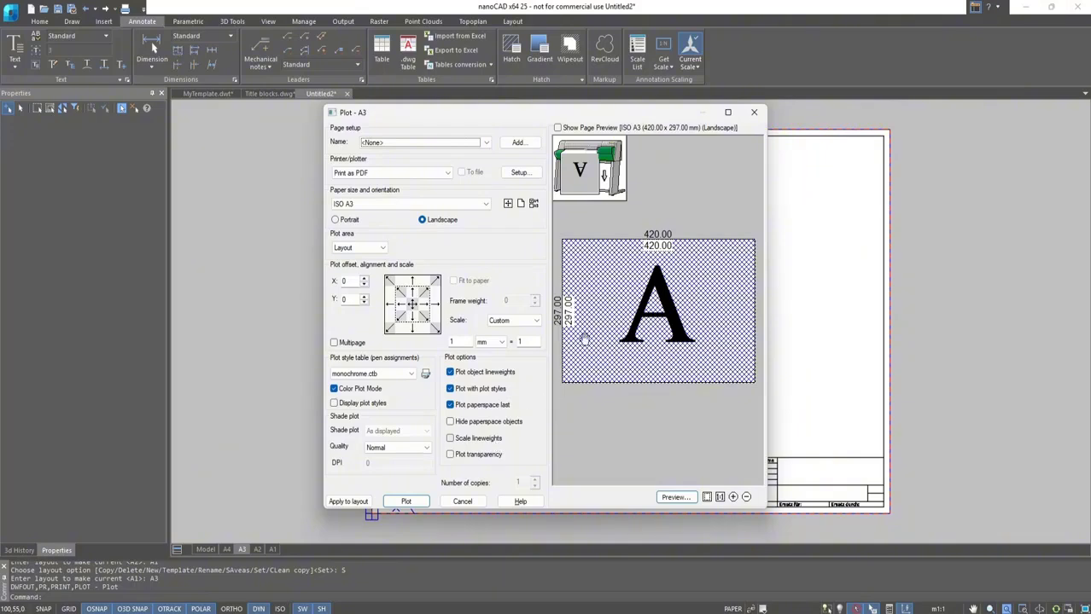
left_click(754, 112)
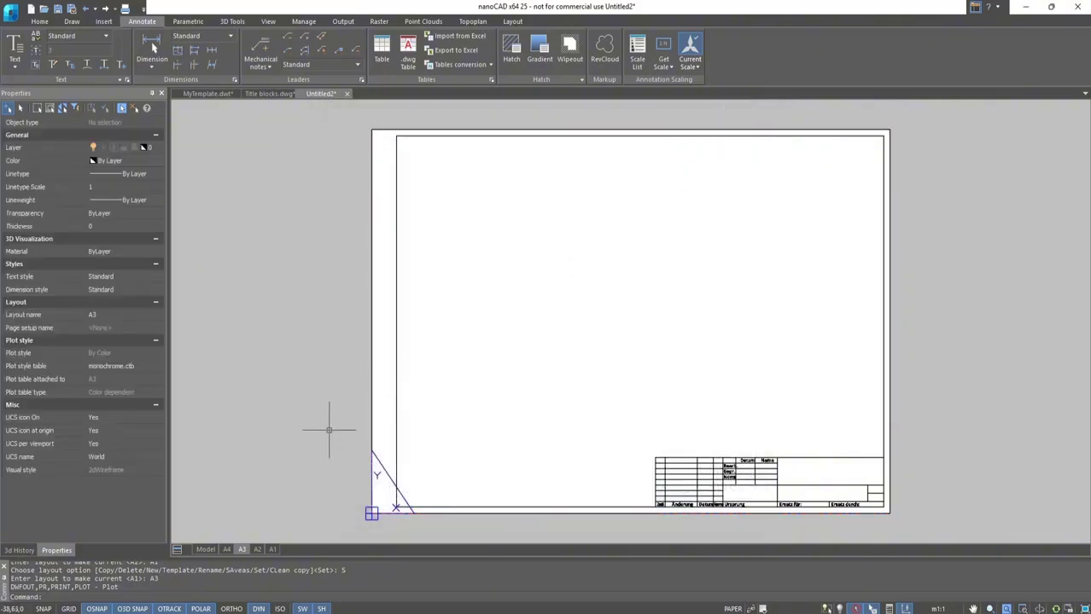